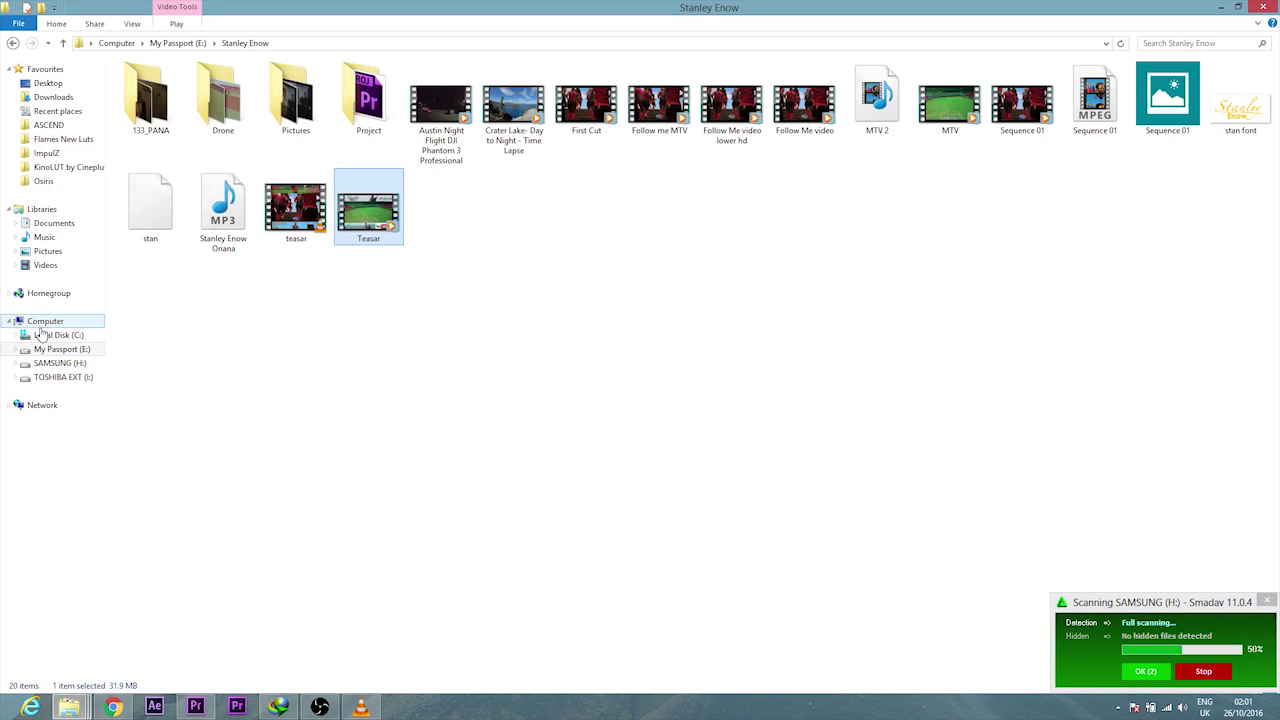
- Open the 144_PANA footage folder and drag P1440145.MOV into the Premiere project
left_click(50, 365)
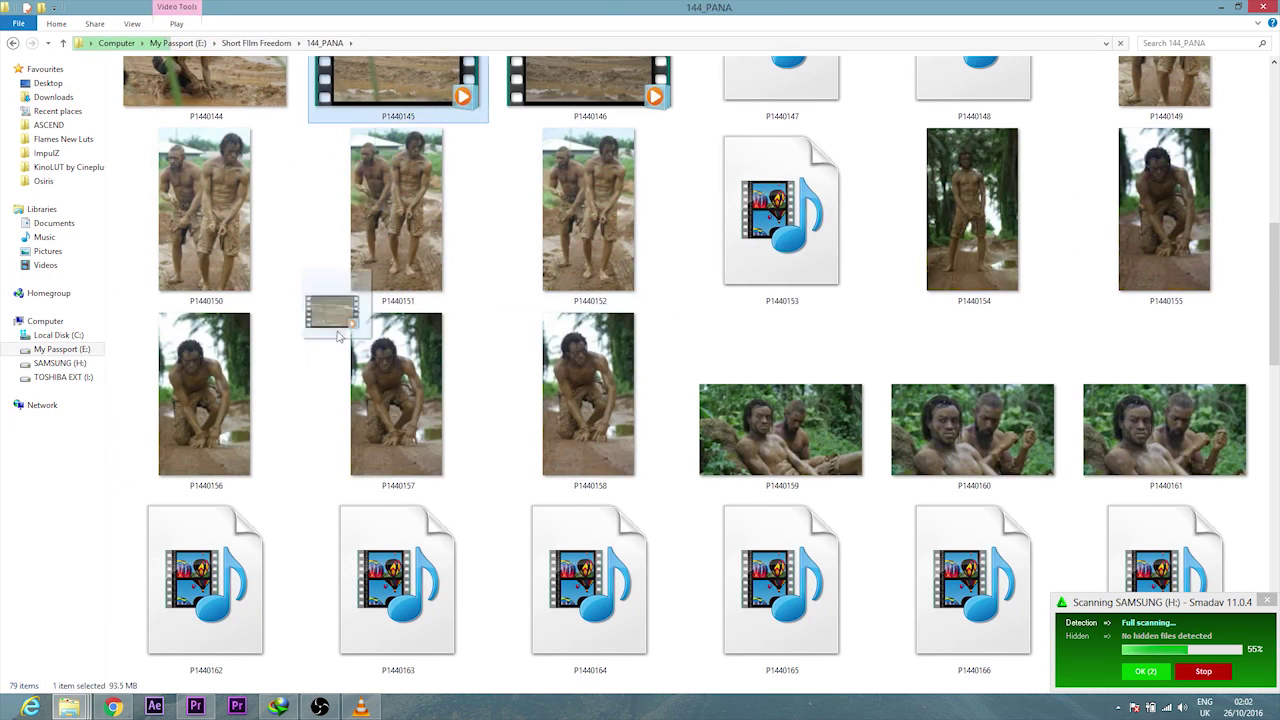
left_click_drag(335, 320, 206, 579)
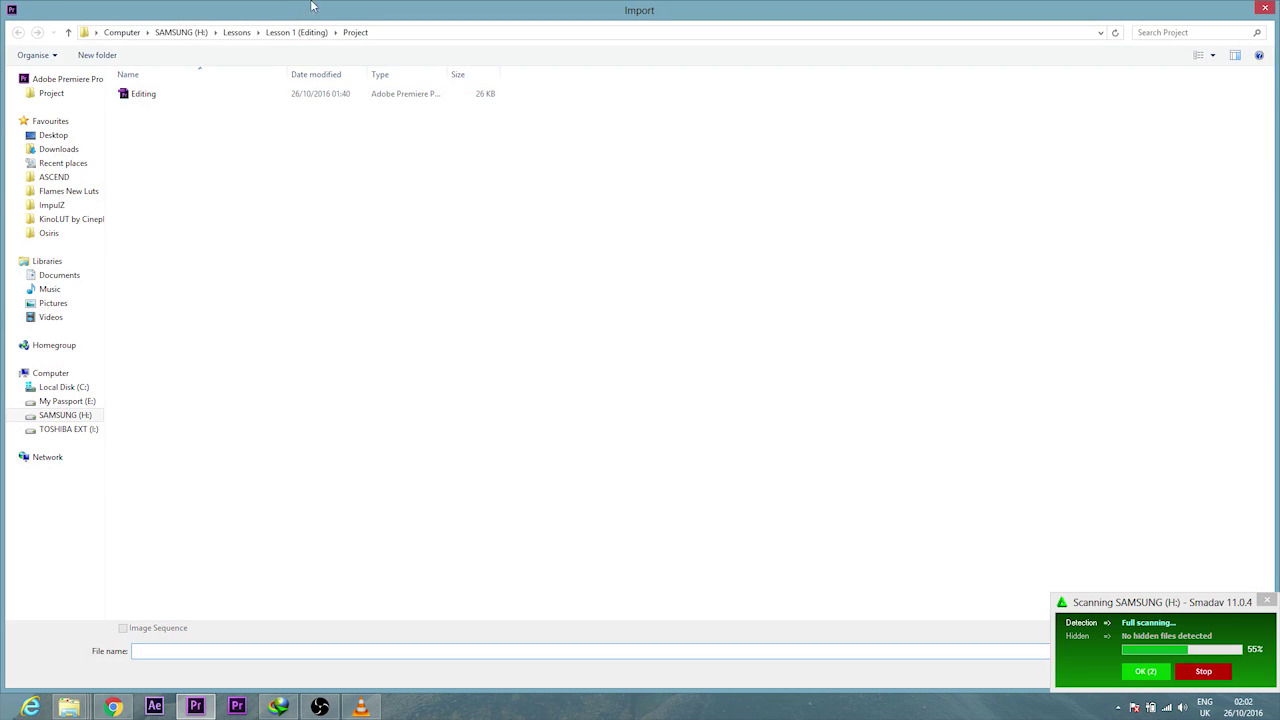
- Import P1440169.MOV from the FIRE folder on the My Passport (E:) drive
left_click(67, 401)
left_click(150, 443)
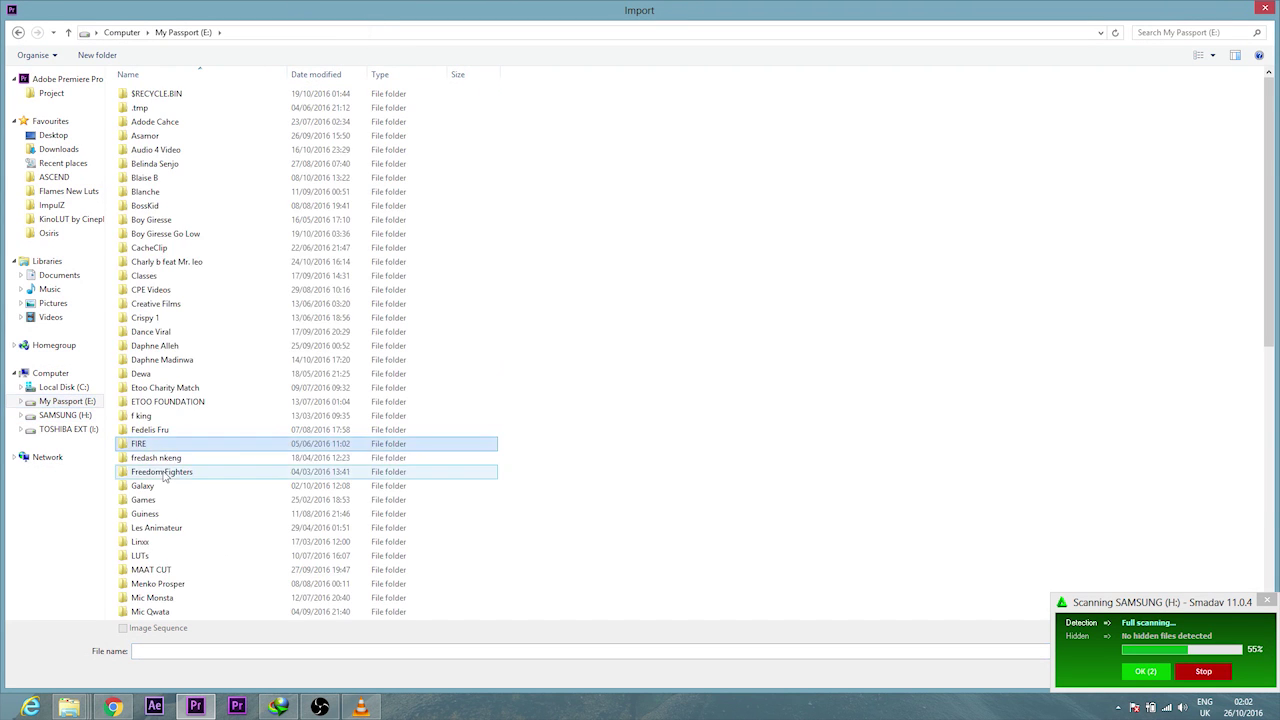
scroll(192, 550, "down", 8)
double_click(192, 550)
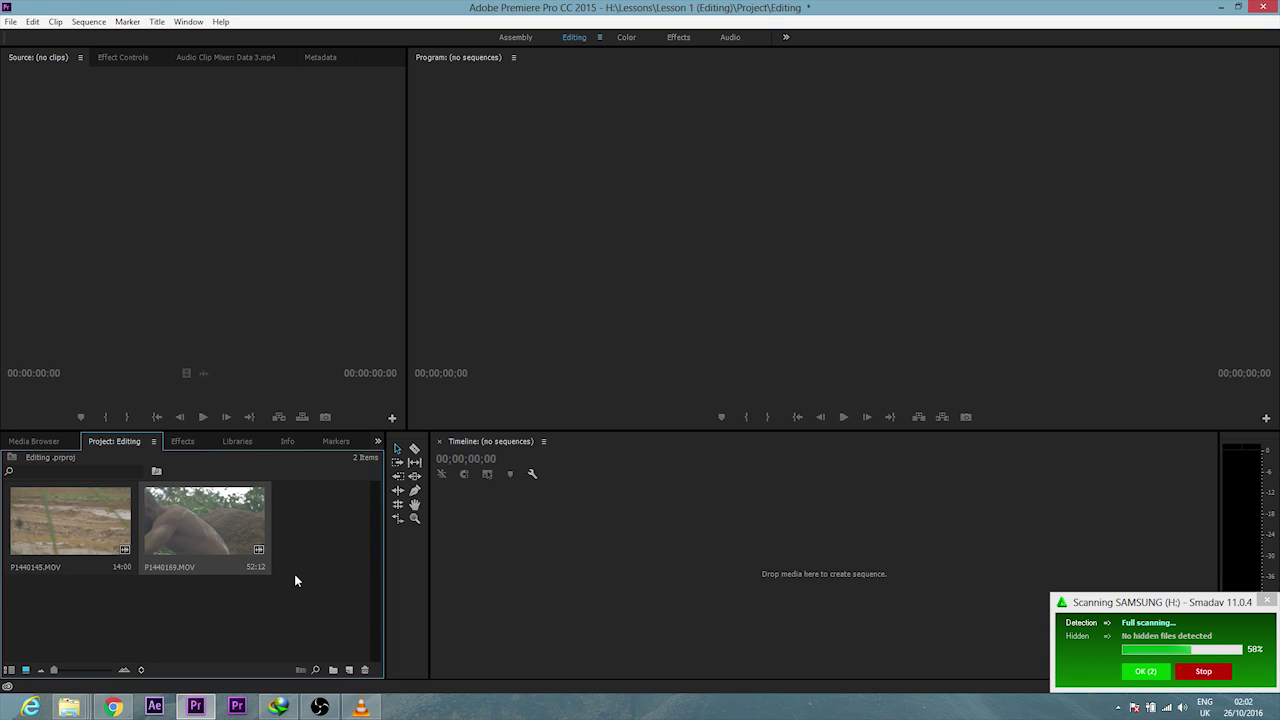
- Create a new sequence from the P1440169 clip via the New Item button
left_click(182, 529)
left_click_drag(348, 677, 349, 670)
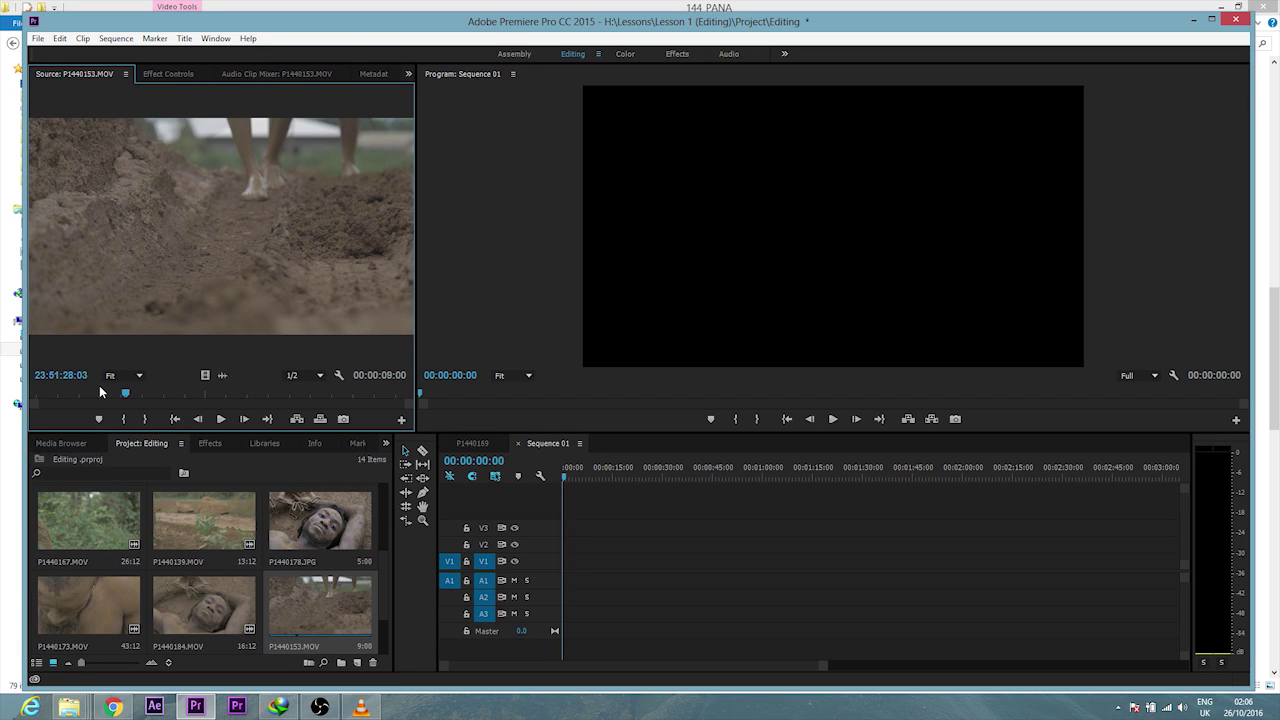
- Mark a 3:15 in/out range on P1440153.MOV and place it at the start of Sequence 01
left_click_drag(99, 390, 30, 392)
key("space")
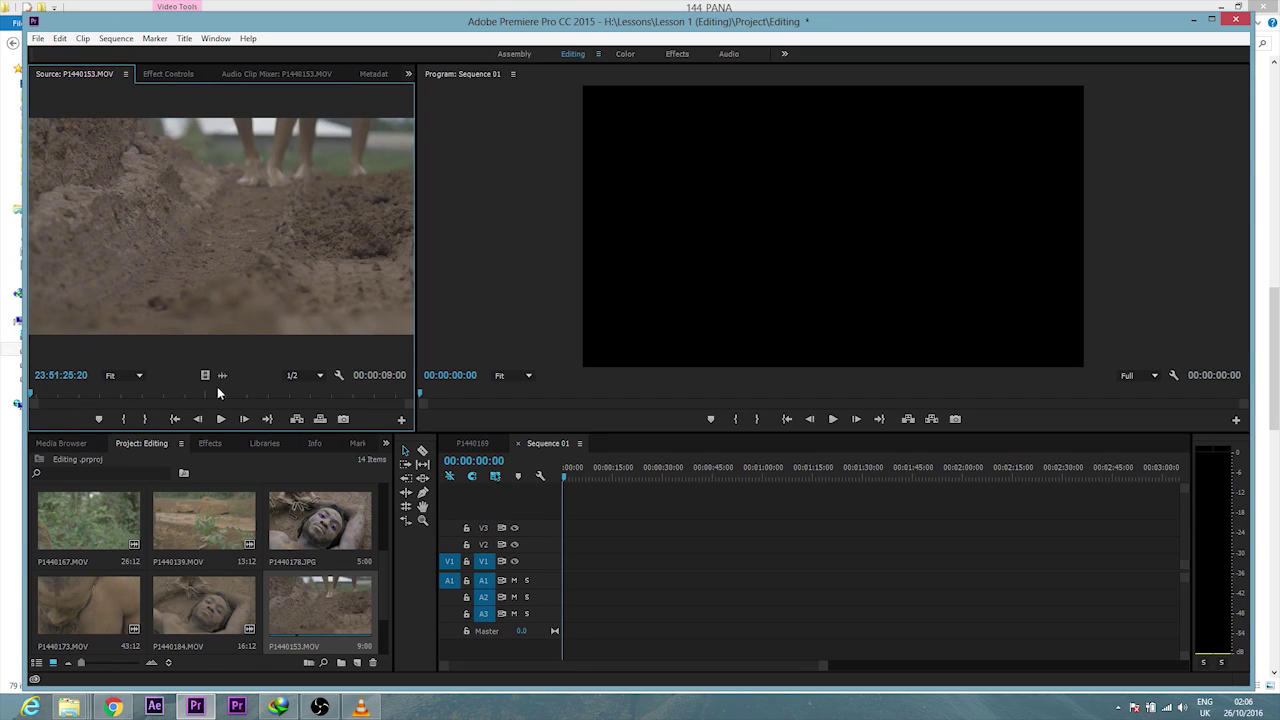
key("space")
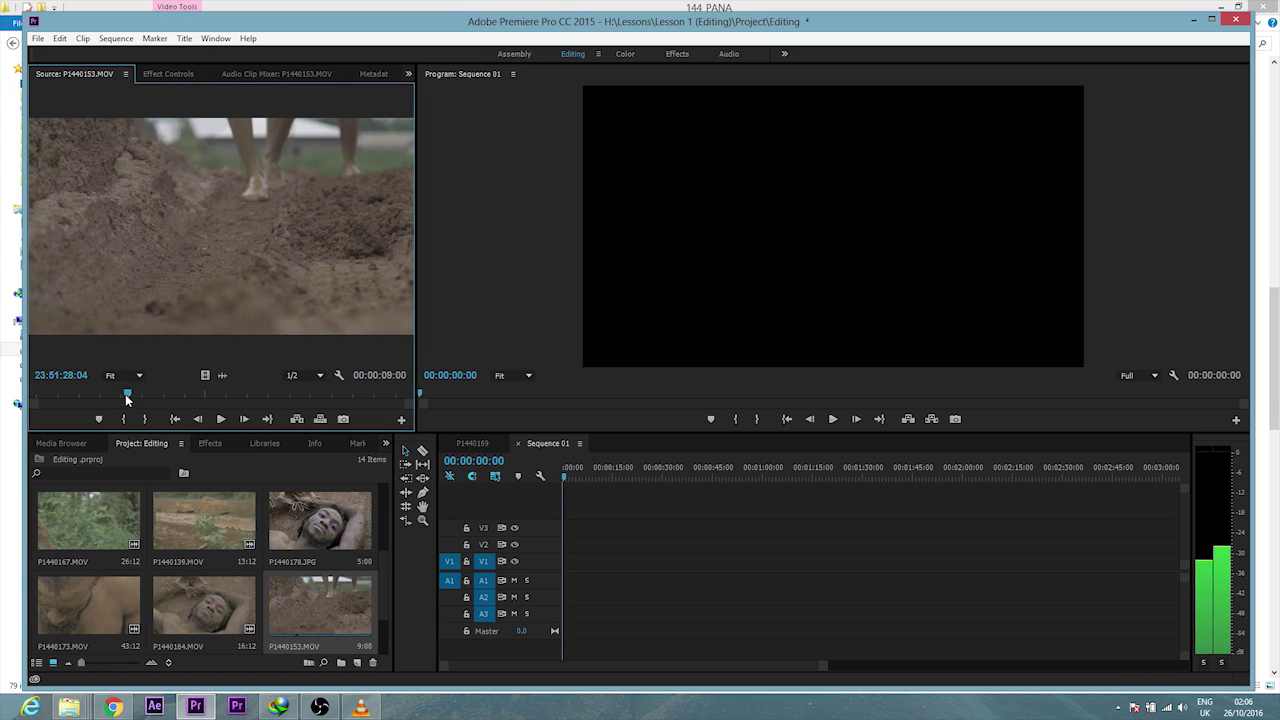
left_click(131, 419)
left_click_drag(127, 392, 279, 403)
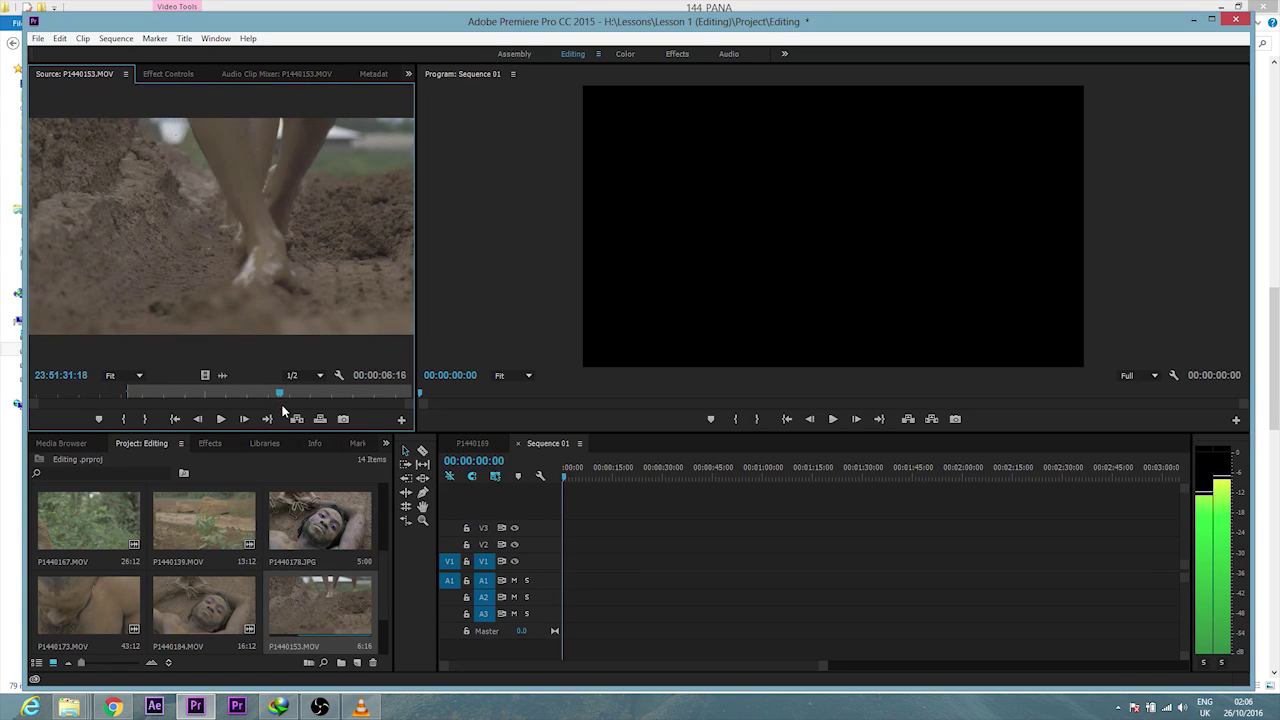
left_click(144, 421)
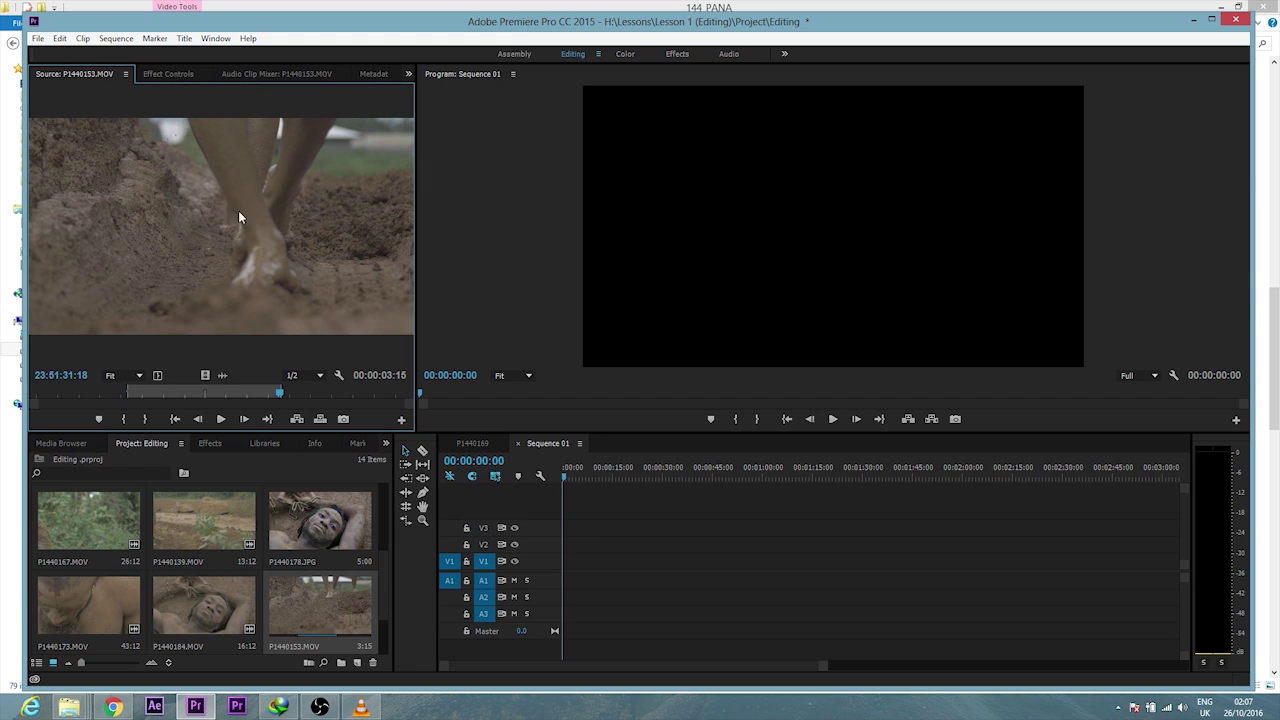
left_click_drag(229, 192, 578, 572)
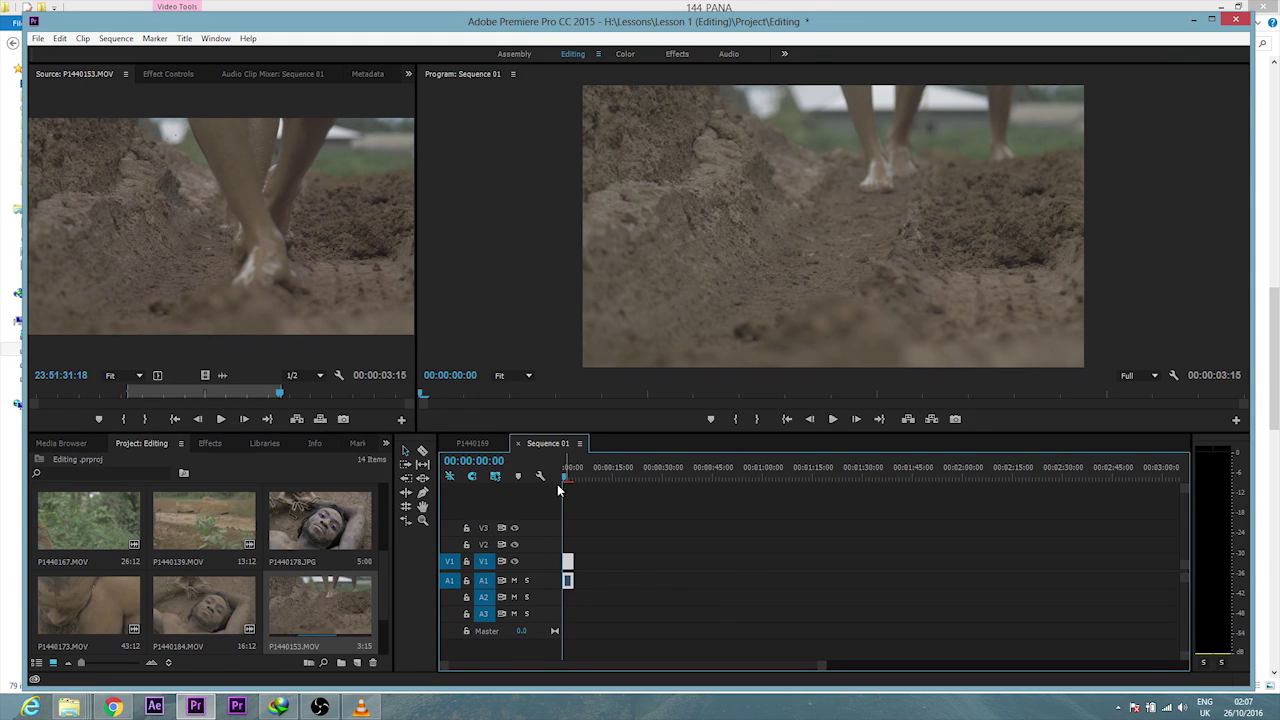
- Play back Sequence 01 and return the playhead to its start
mouse_move(563, 478)
left_mouse_down()
mouse_move(574, 475)
mouse_move(553, 489)
left_mouse_up()
key("space")
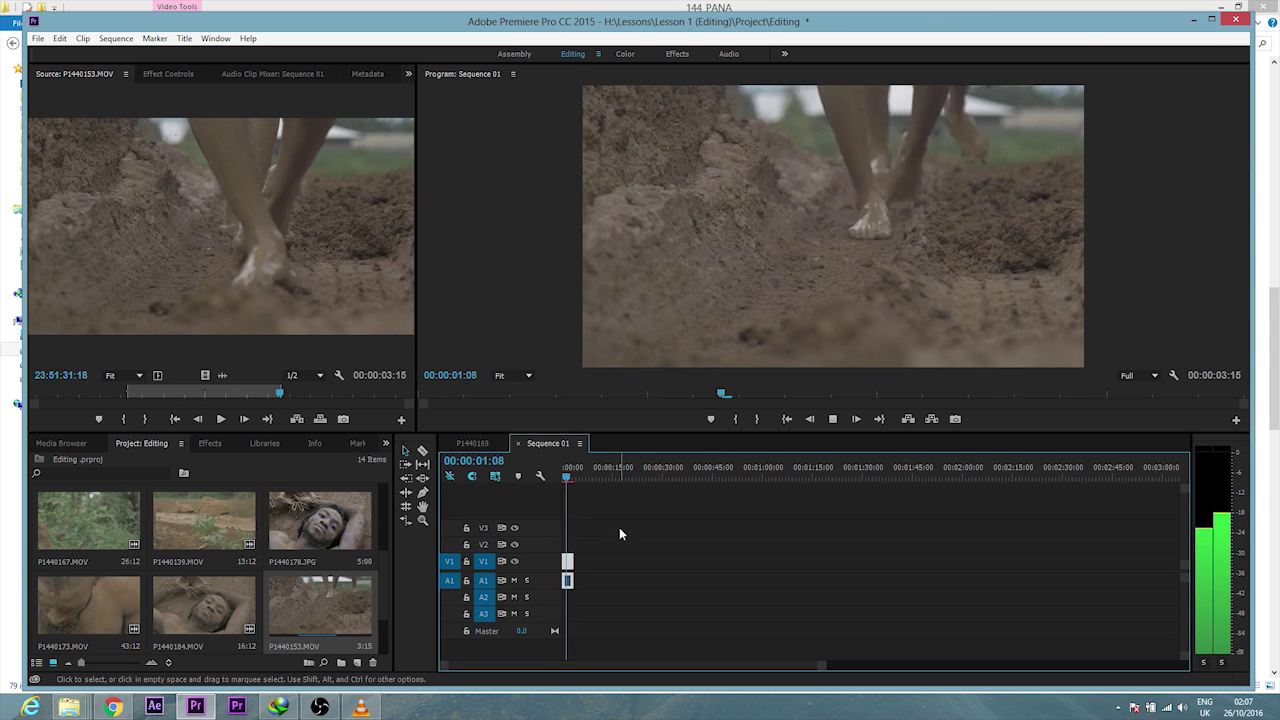
key("space")
key("Home")
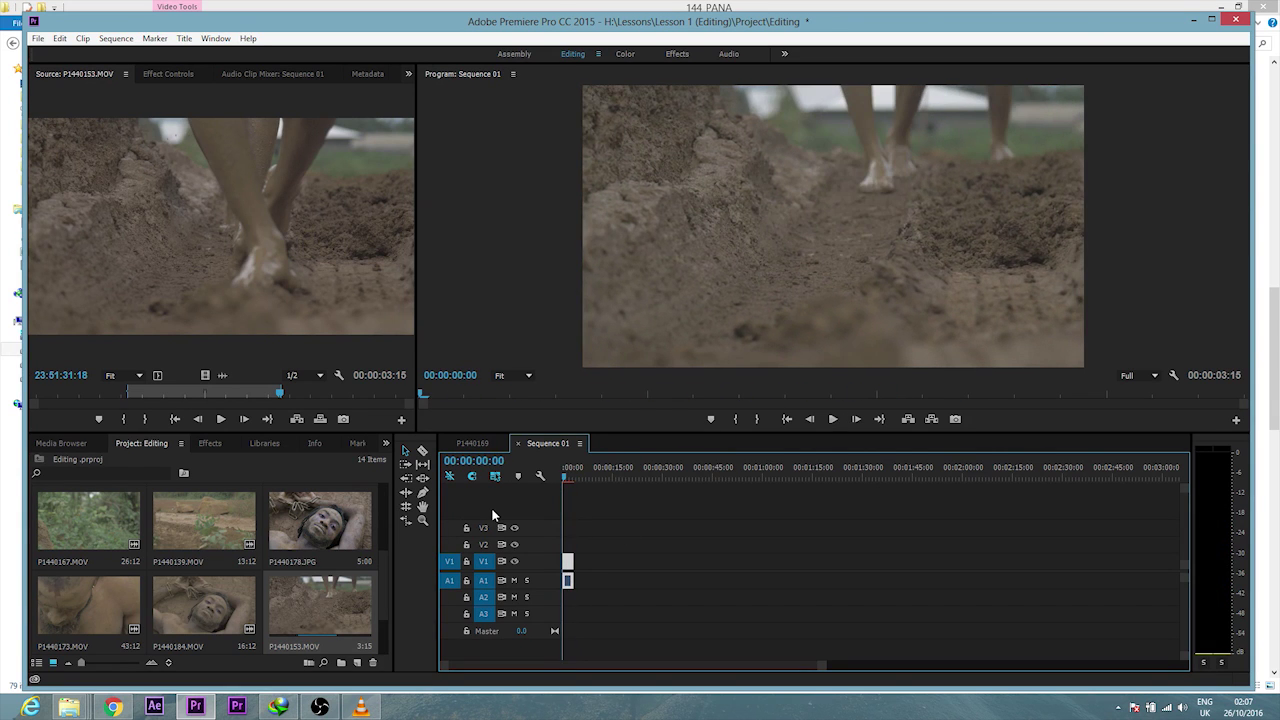
- Try adding only the video after the first clip, play it, then undo
left_click(204, 380)
left_click_drag(431, 410, 574, 562)
left_click(577, 476)
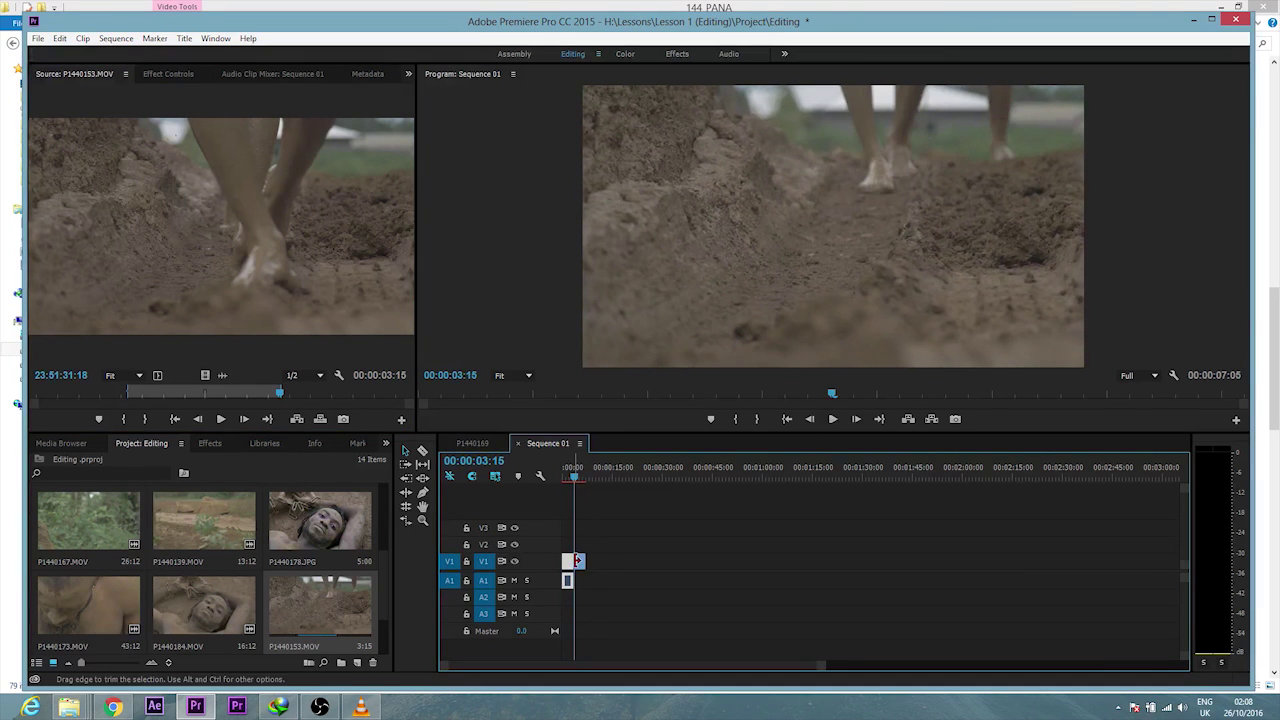
key("space")
key("ctrl+z")
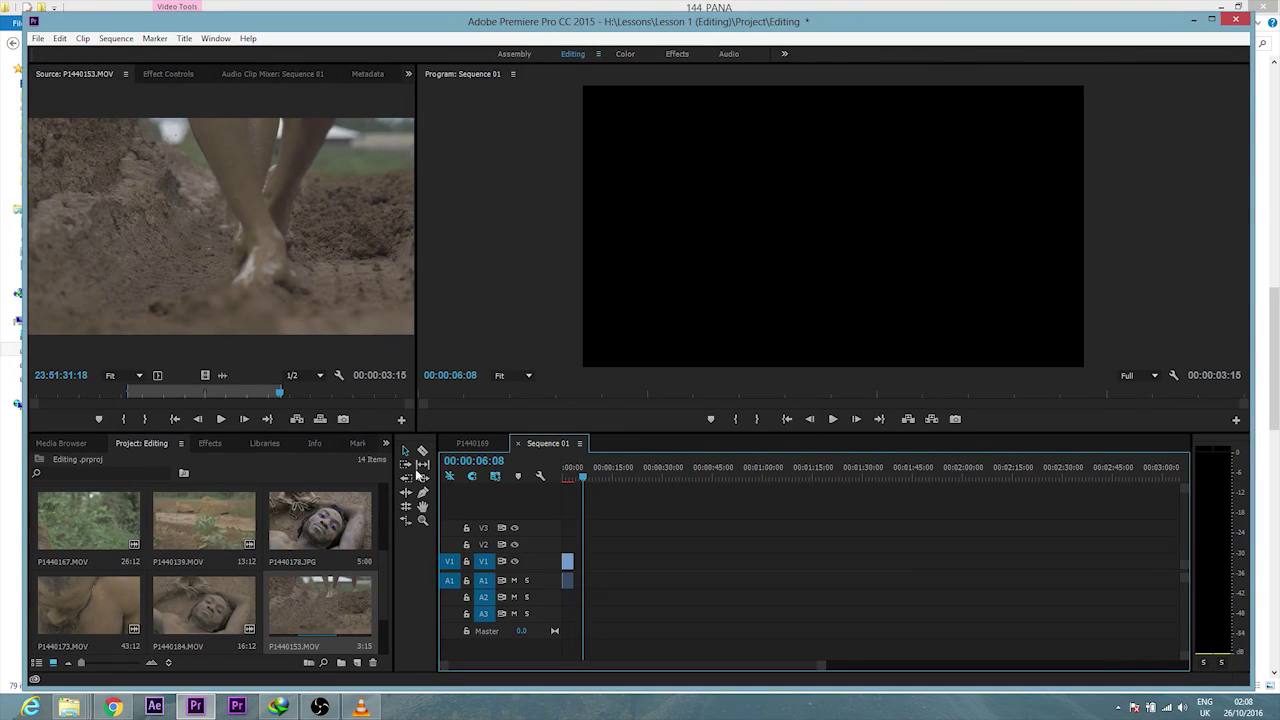
- Add only the audio around 00:00:12 and play that section
left_click_drag(224, 376, 606, 583)
left_click(606, 470)
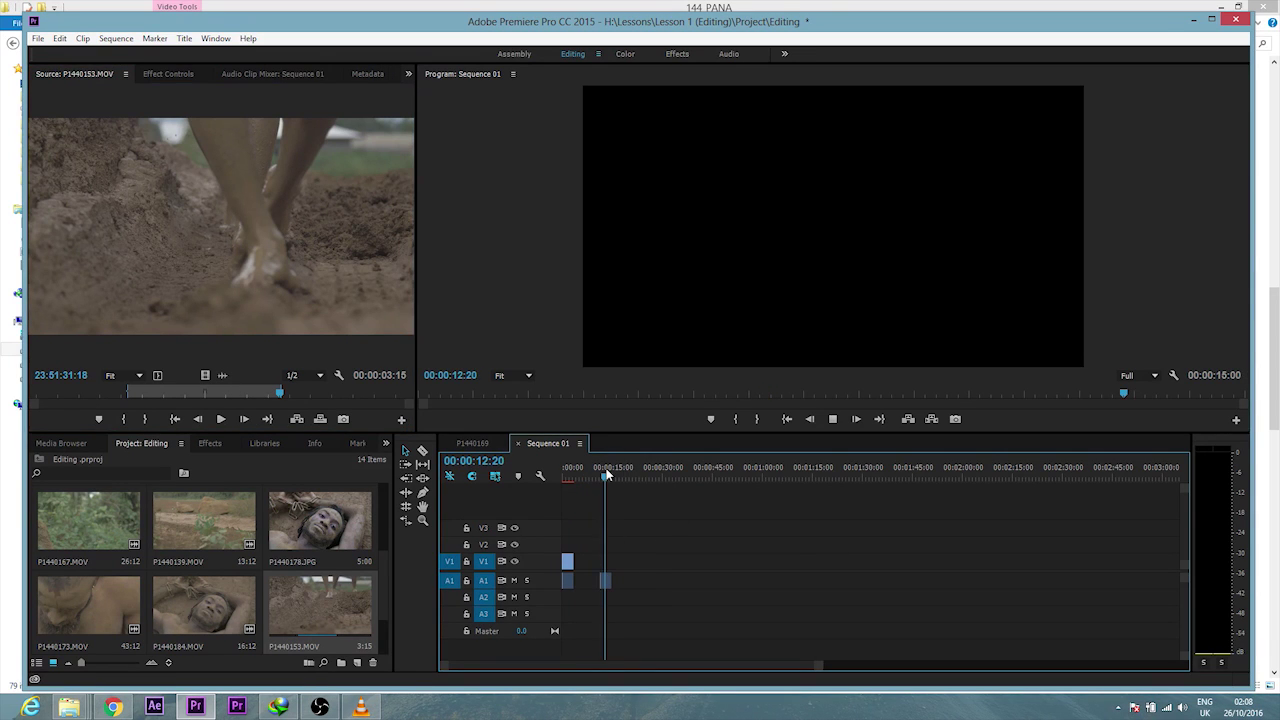
key("space")
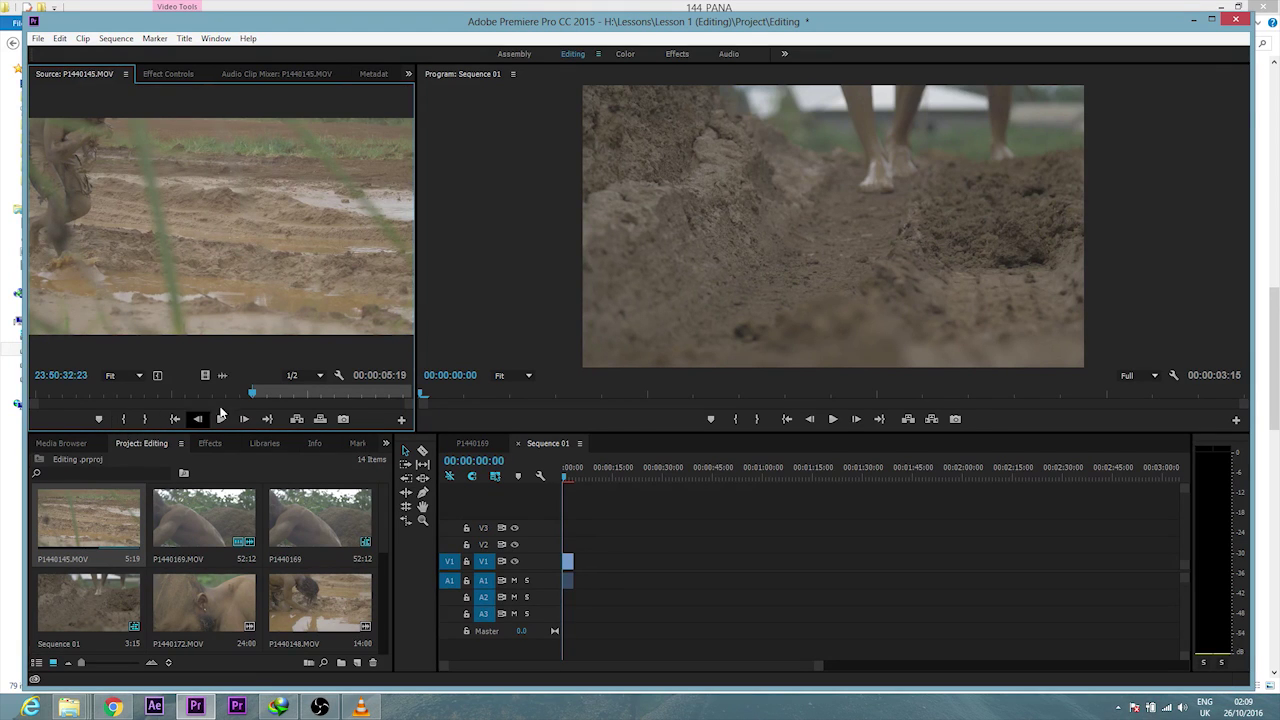
- Mark a 4:06 out point on P1440145.MOV and add it after the first clip on V1
left_click_drag(252, 395, 367, 397)
key("o")
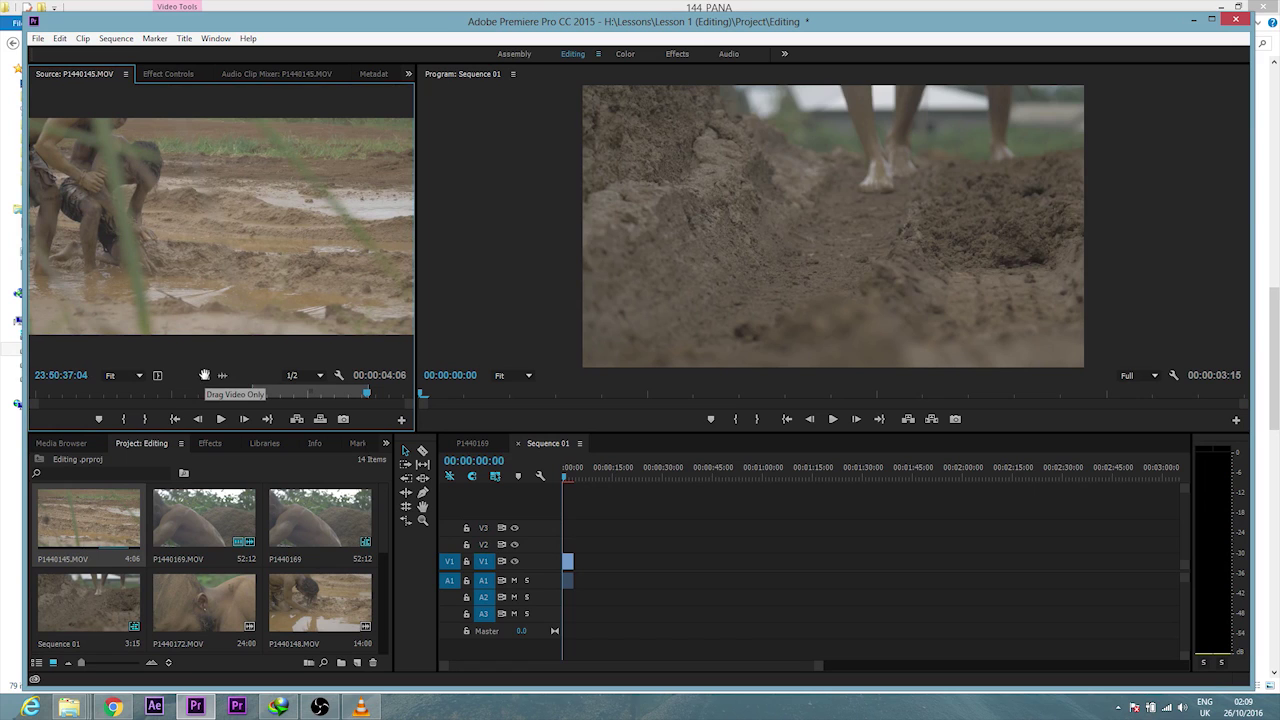
left_click_drag(203, 277, 572, 562)
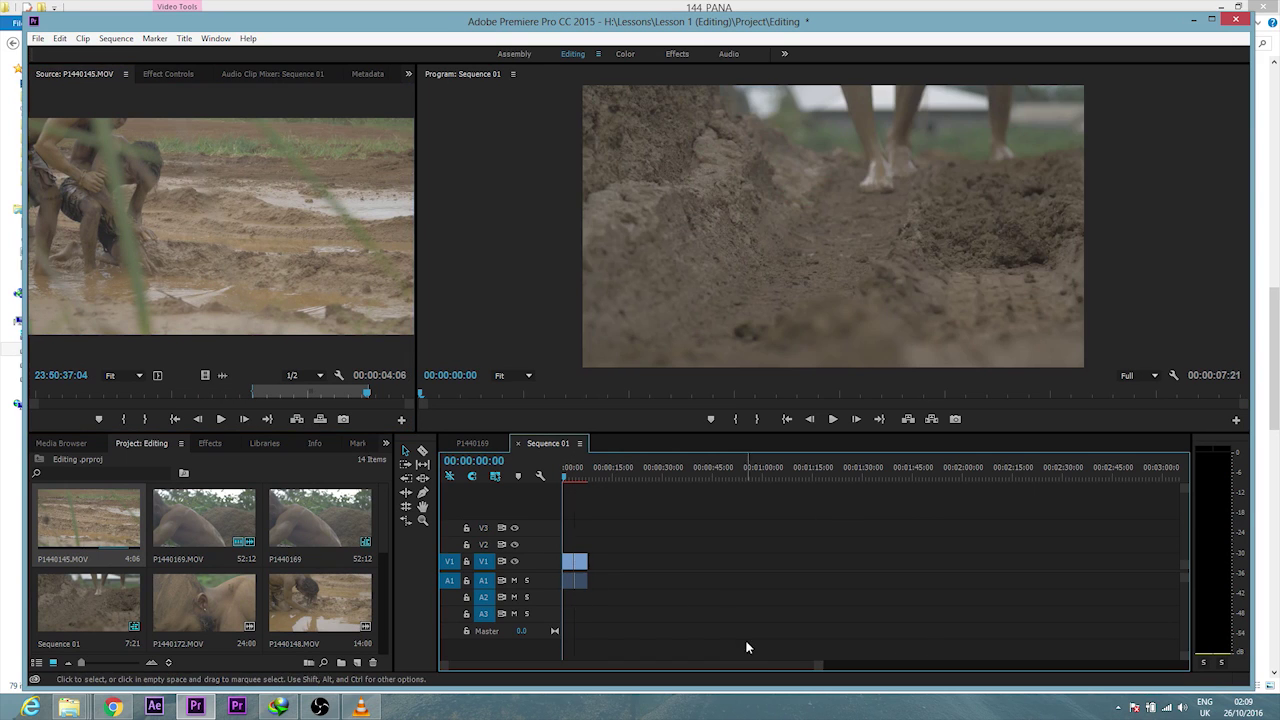
key("Down")
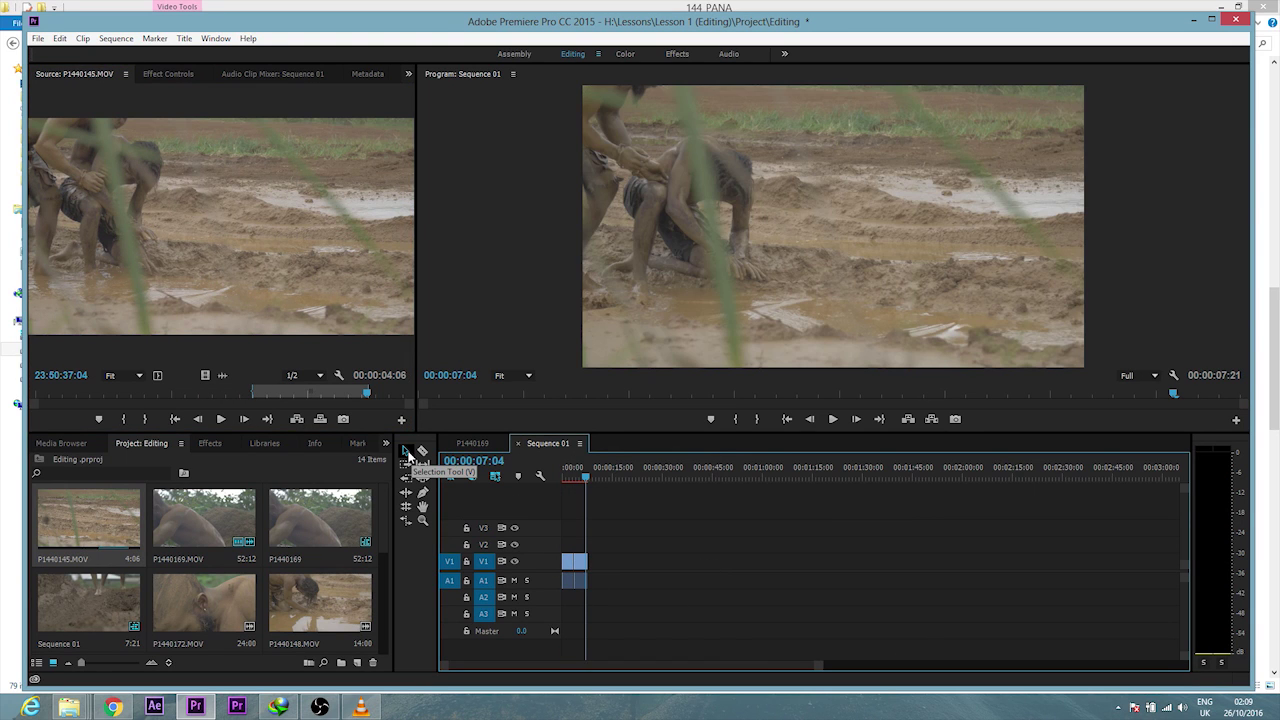
- Split the P1440145 clip with the Razor at 00:00:04:14
left_click(575, 563)
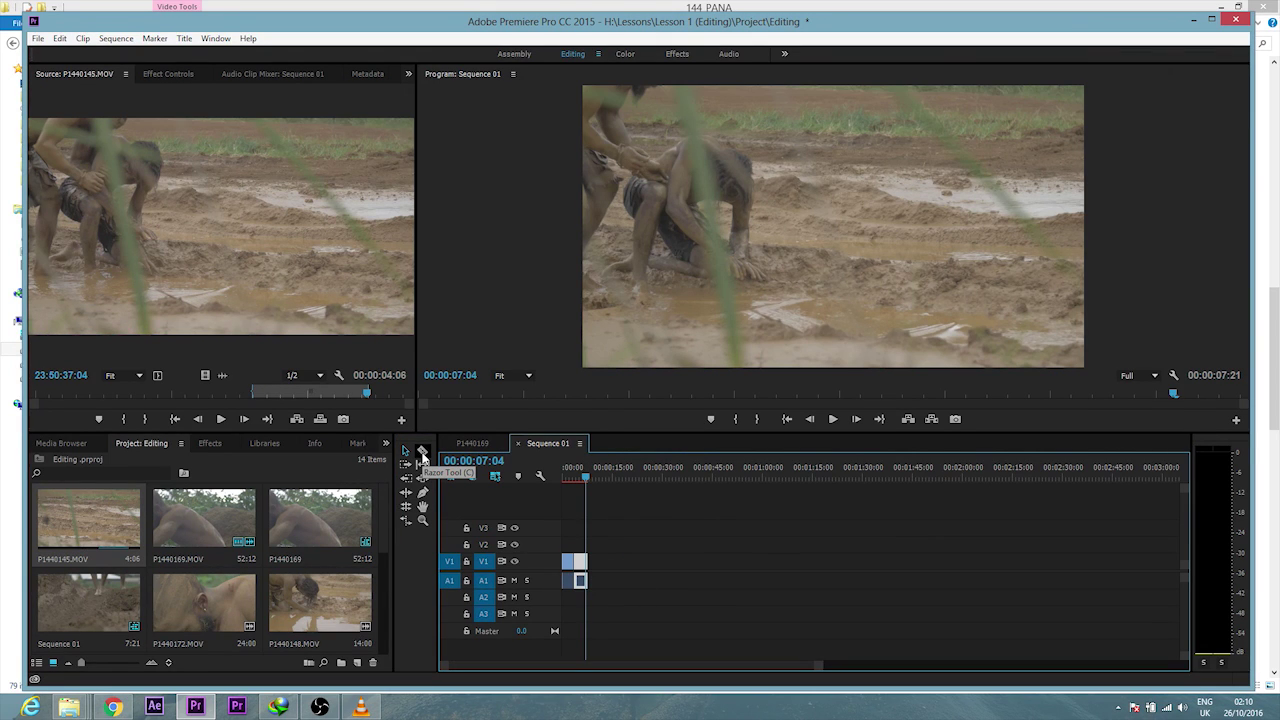
left_click(422, 455)
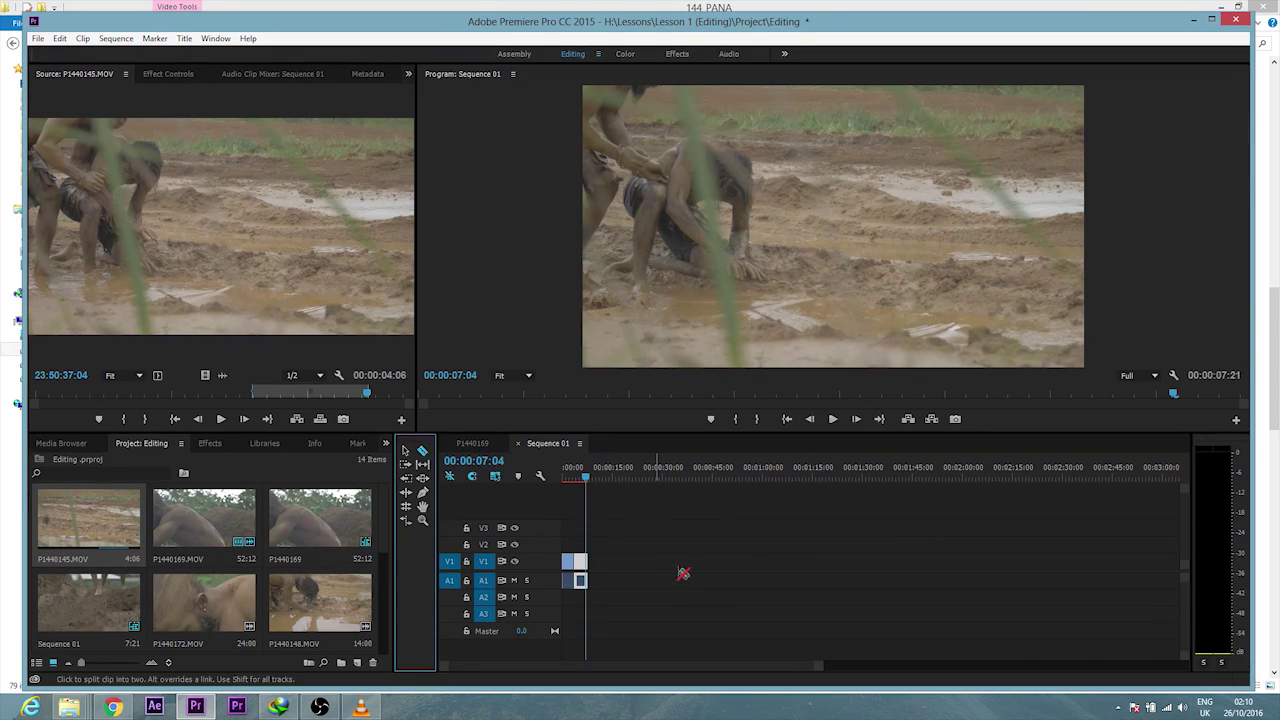
type("500")
key("Return")
key("=")
key("=")
key("=")
left_click_drag(650, 478, 684, 477)
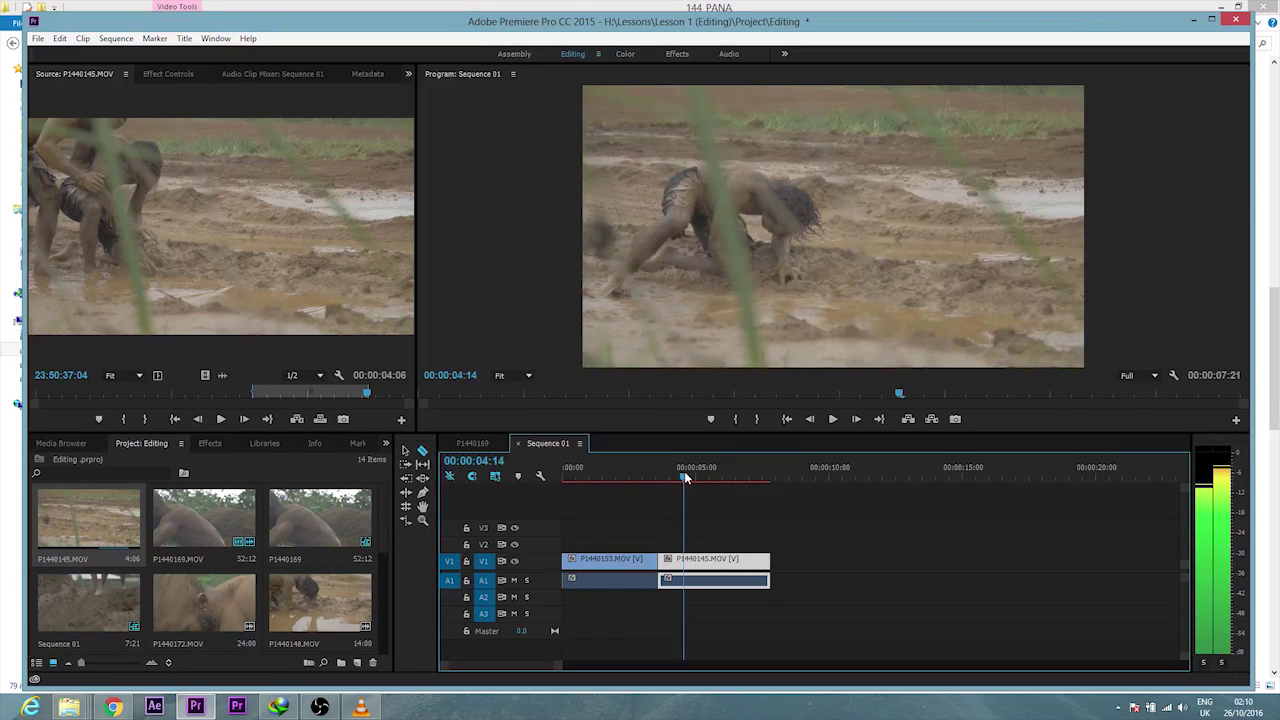
left_click(685, 563)
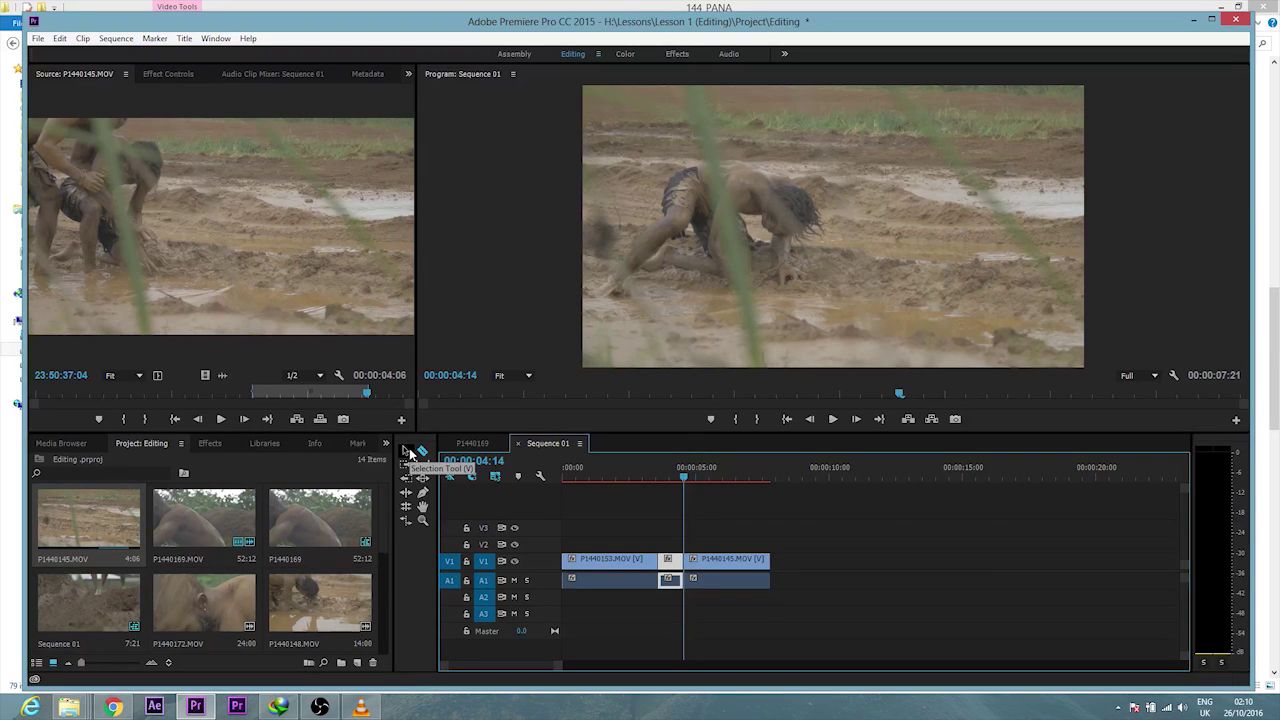
- Move the later P1440145 piece to about 00:00:11 and trim P1440153's end
left_click(407, 452)
left_click(724, 568)
left_click_drag(724, 568, 910, 569)
left_click(675, 472)
left_click_drag(670, 563, 662, 563)
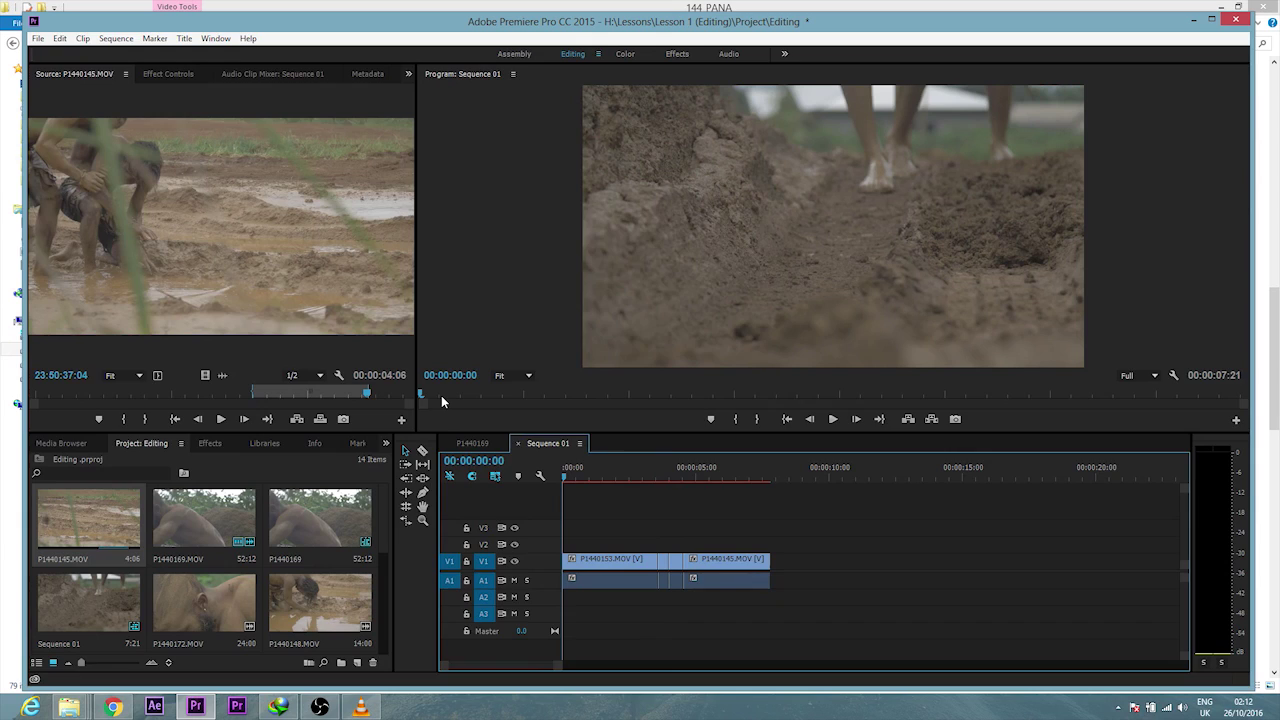
- Render previews of the sequence work area
key("Return")
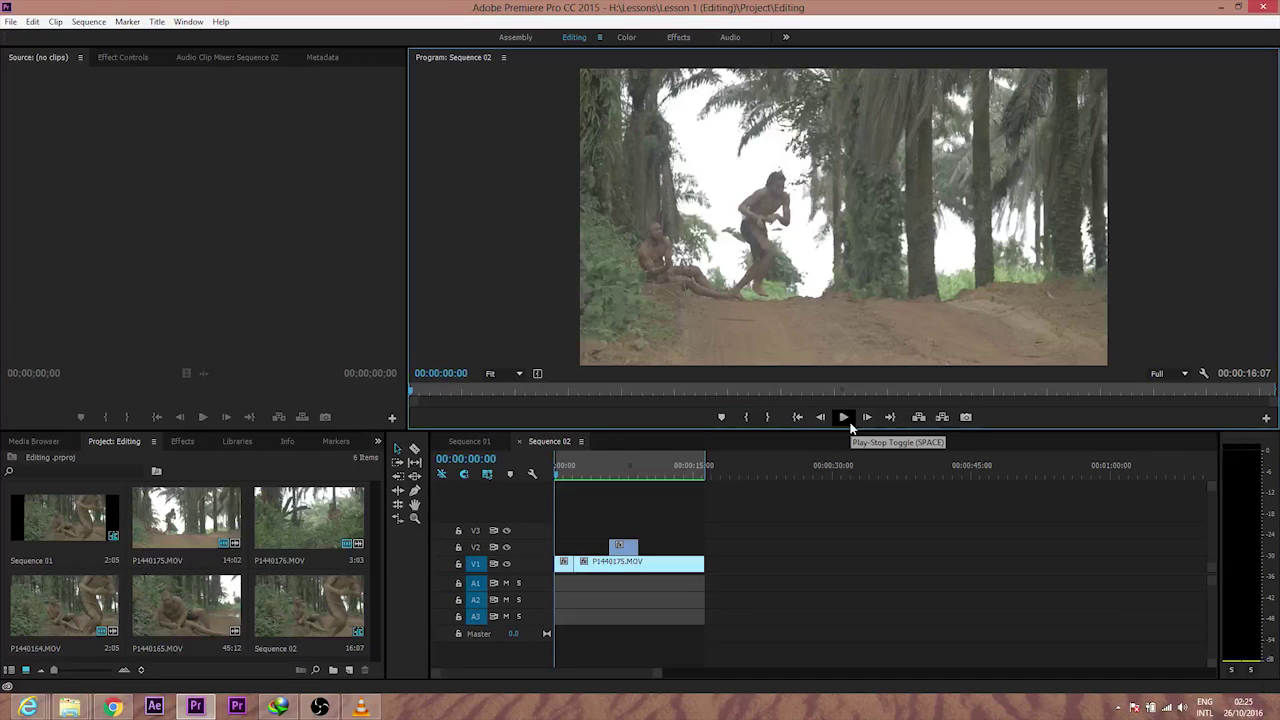
- Play through Sequence 02 in the Program monitor, then open the File menu
left_click(844, 417)
left_click(583, 477)
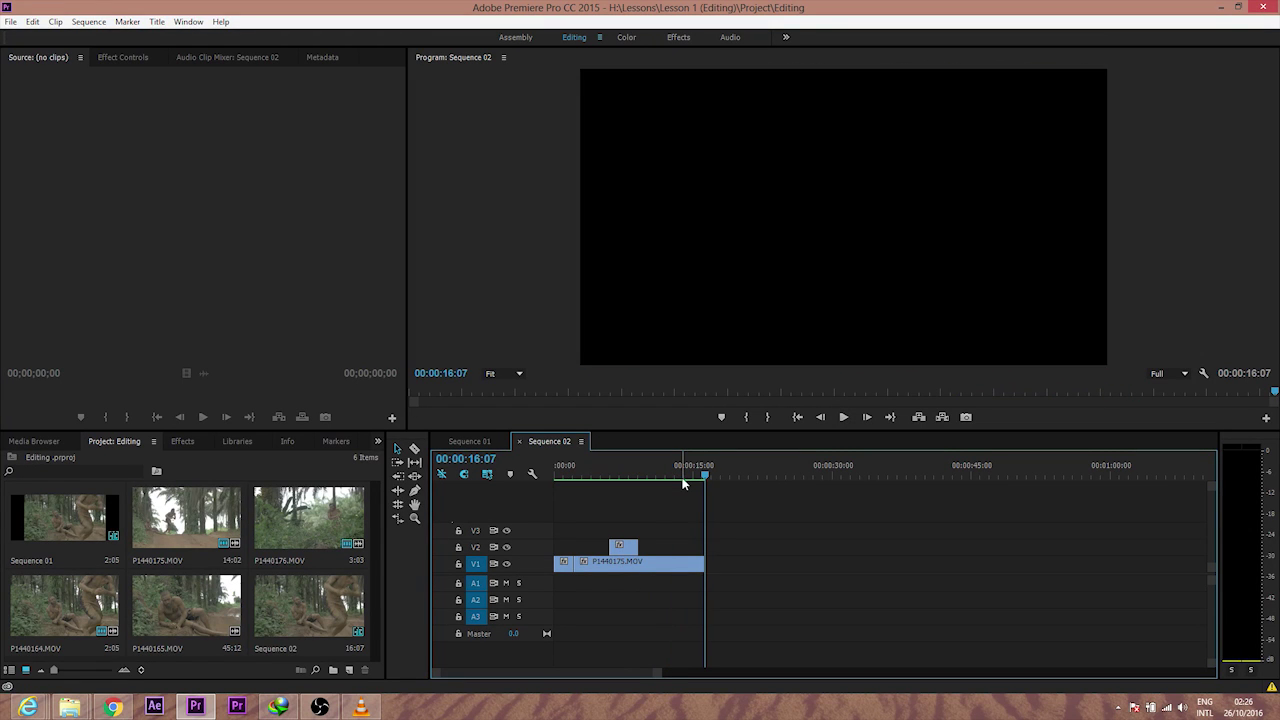
left_click(10, 21)
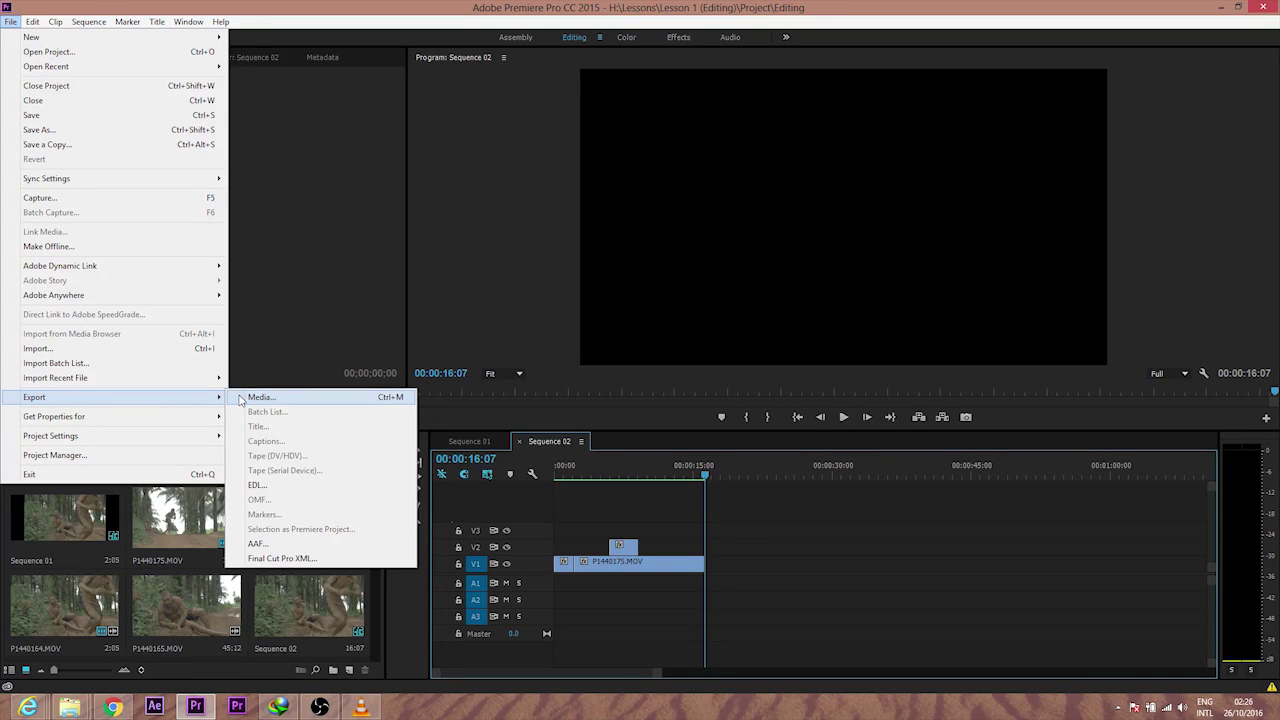
- Set the export to H.264 with the HD 1080p 25 preset and High profile
left_click(241, 398)
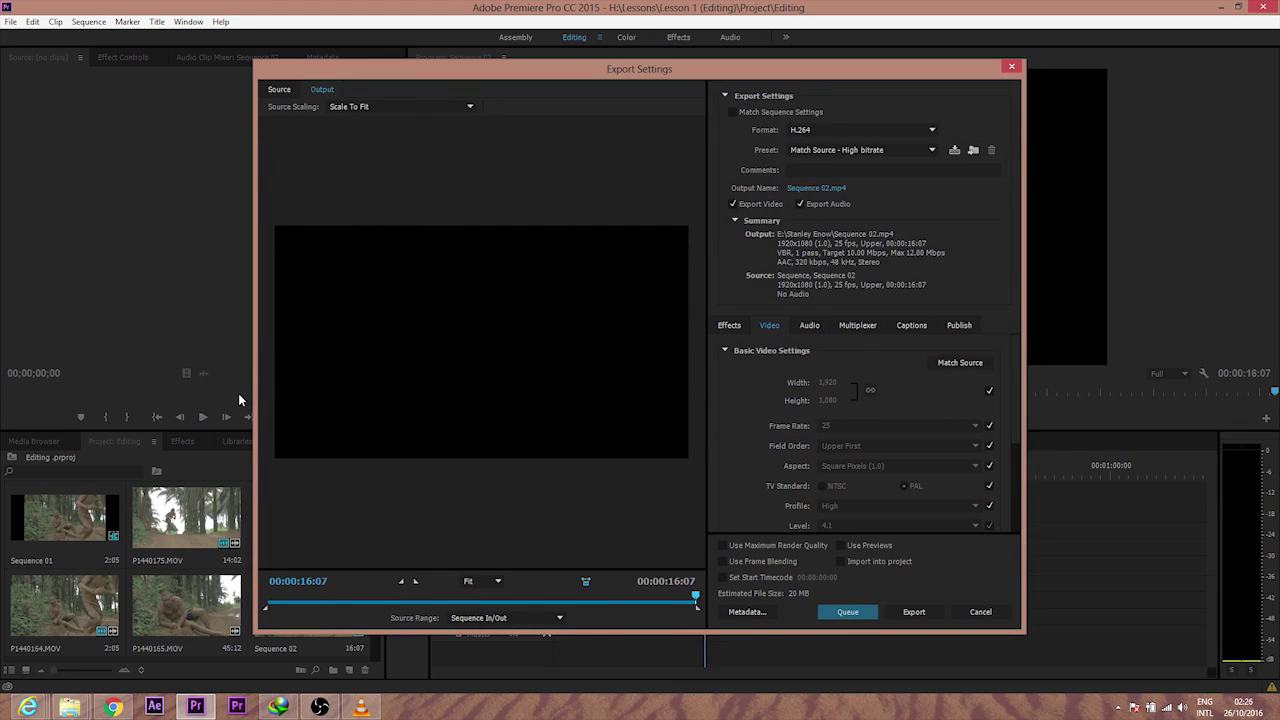
left_click(862, 129)
left_click(829, 151)
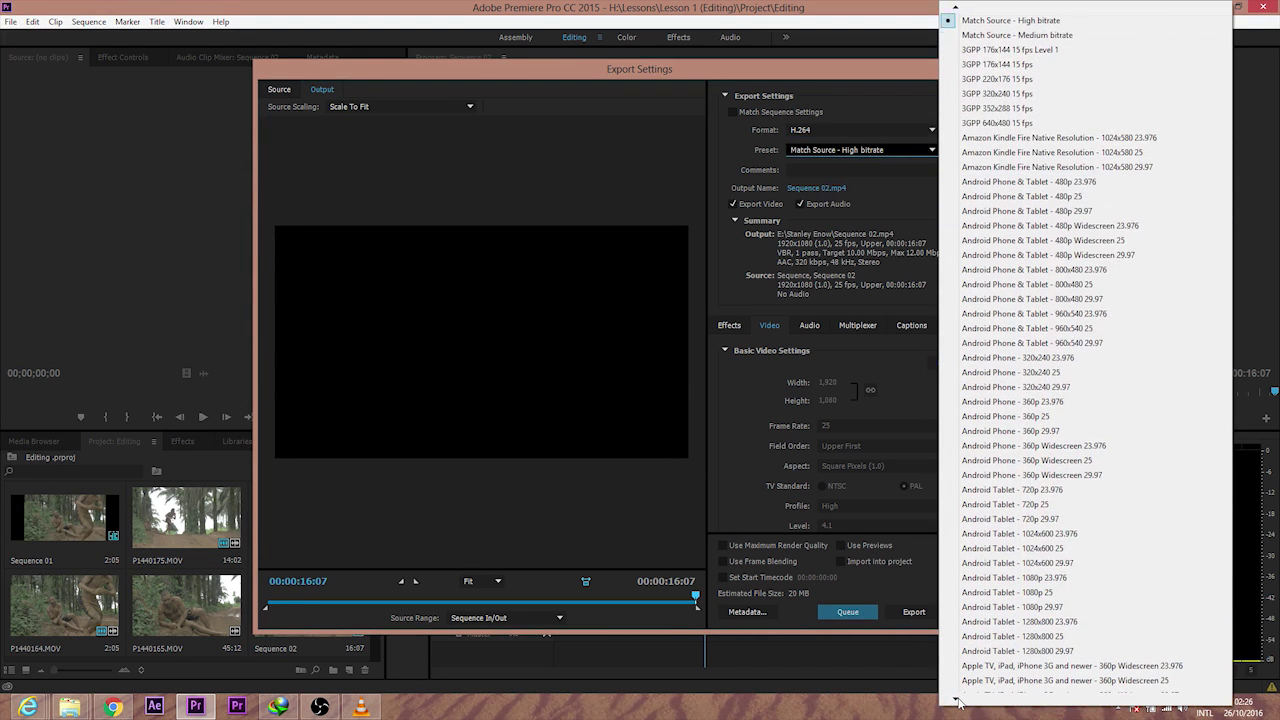
mouse_move(958, 702)
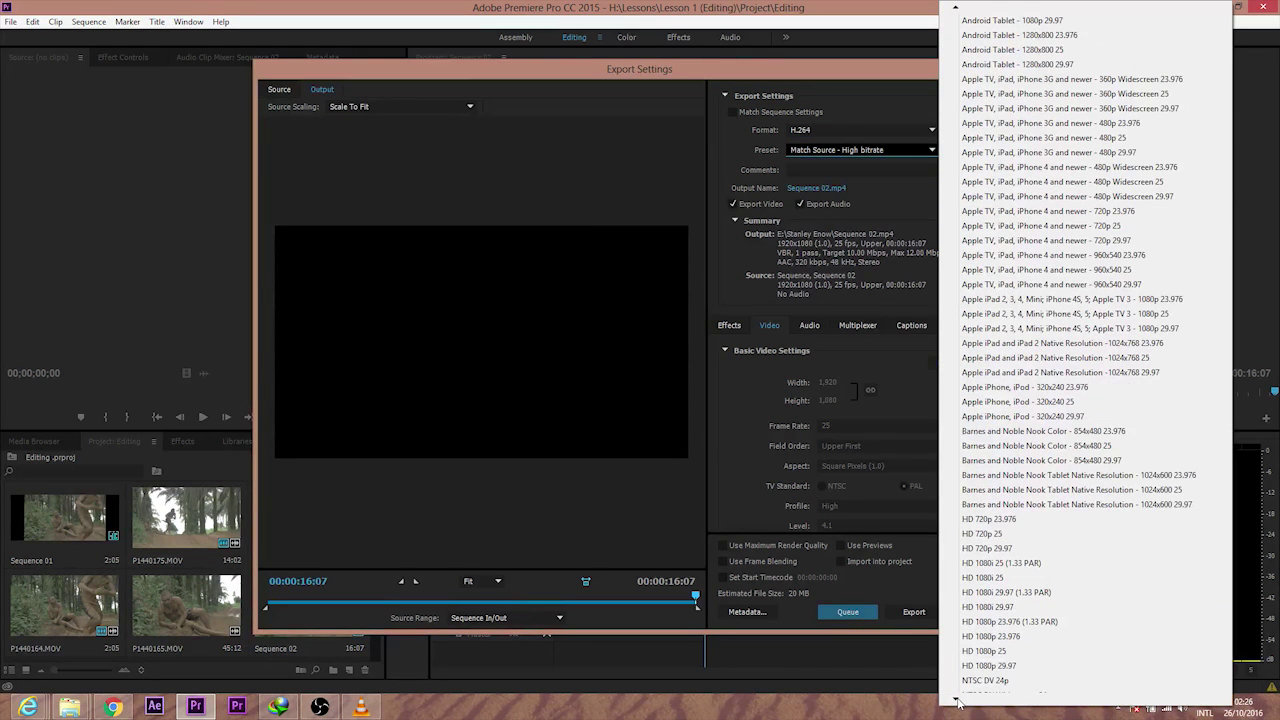
left_click(1000, 653)
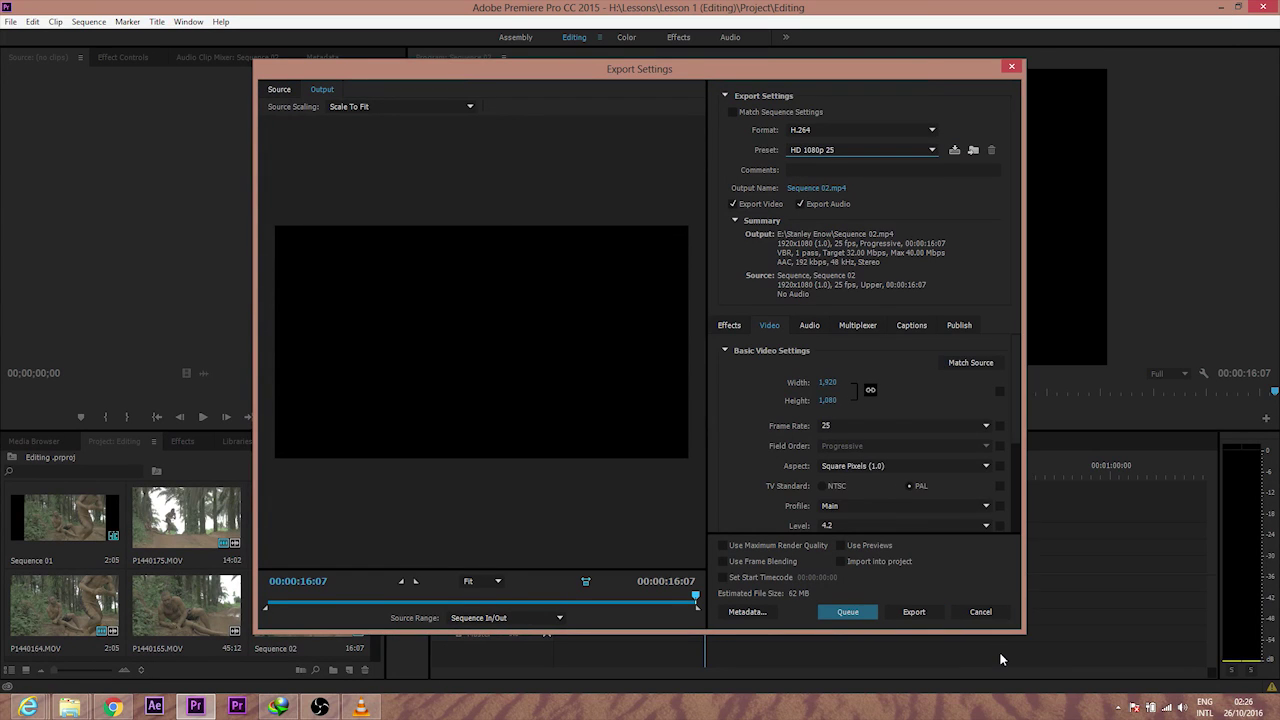
scroll(829, 400, "down", 3)
left_click(829, 400)
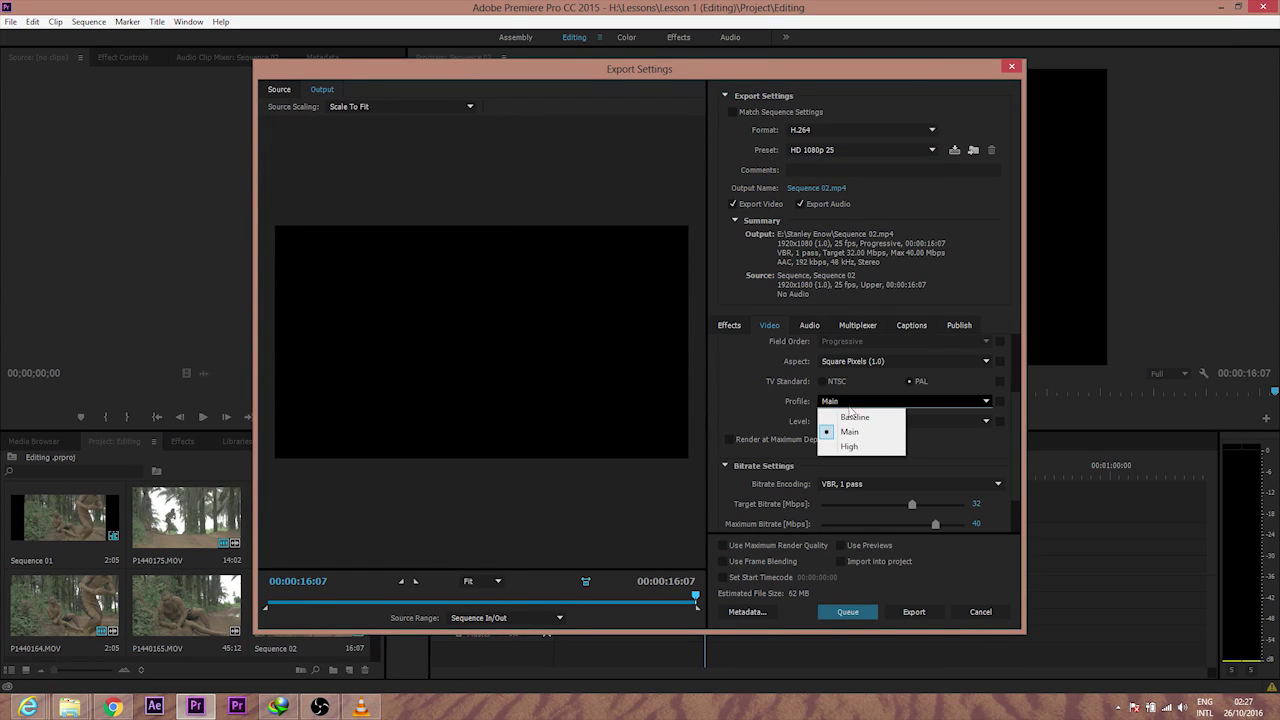
left_click(857, 451)
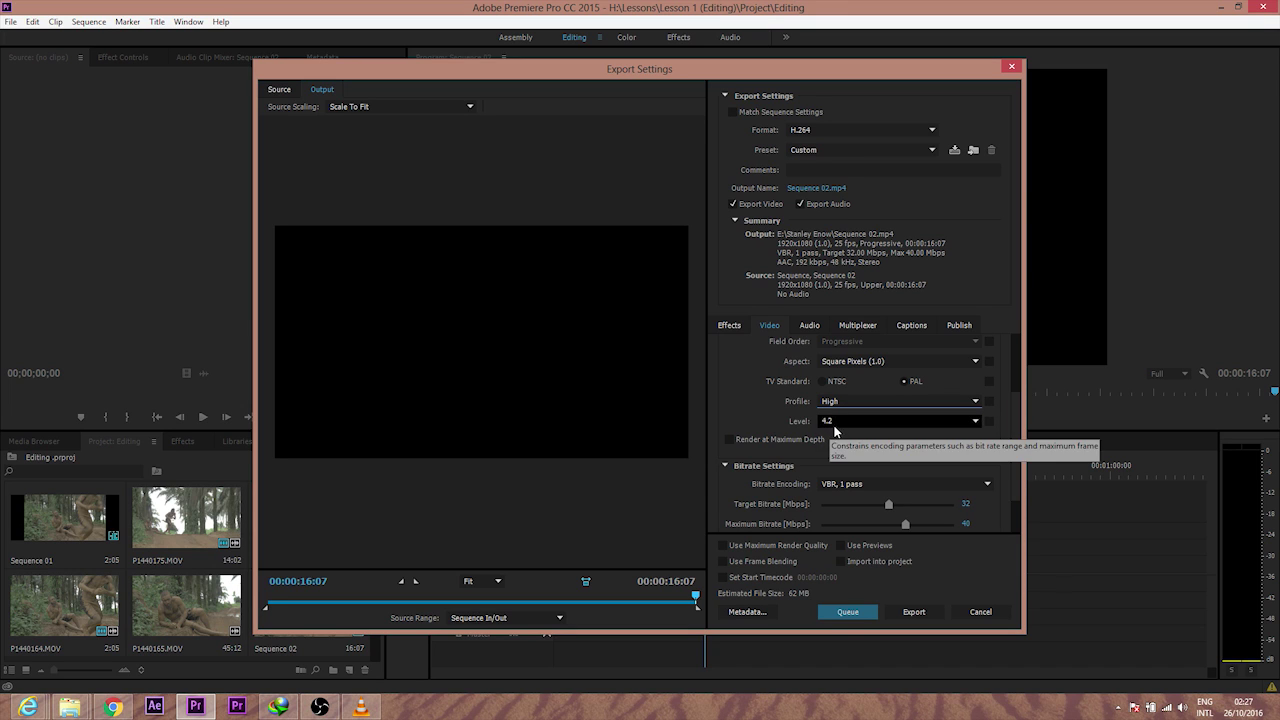
- Enable maximum depth, CBR at 50 Mbps and maximum render quality, then queue the export
scroll(1016, 461, "down", 1)
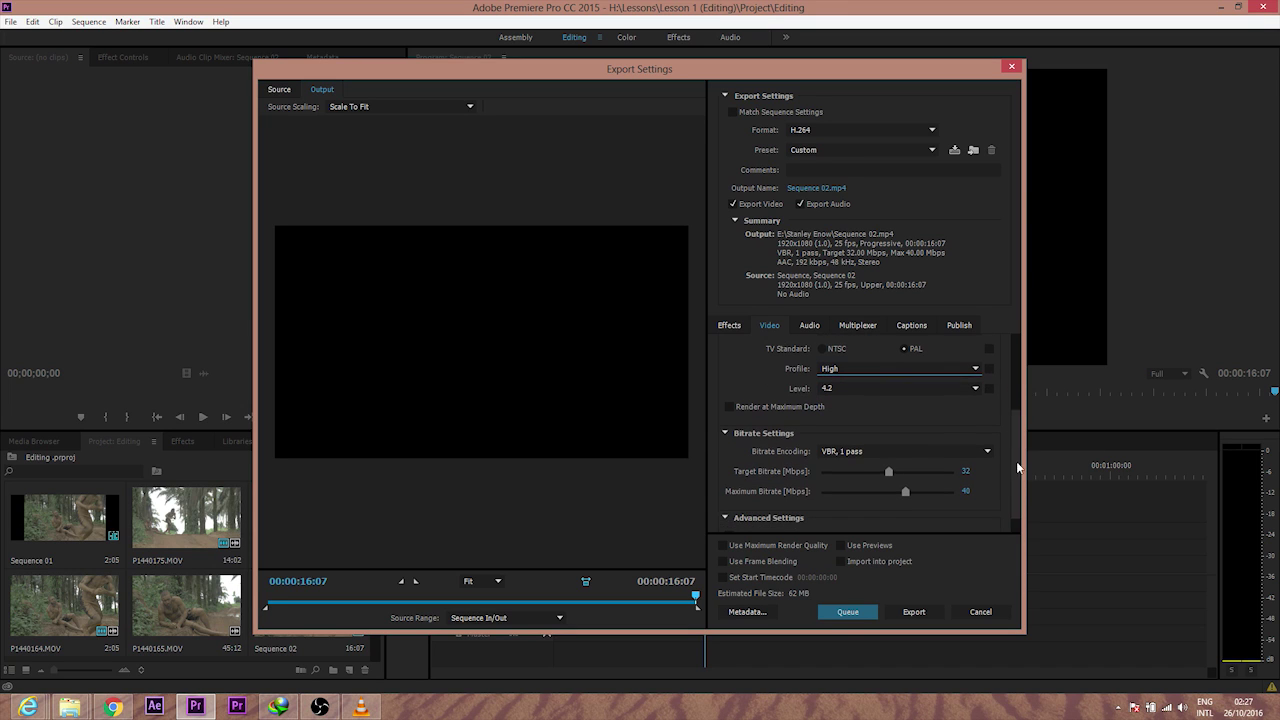
left_click(778, 407)
left_click(851, 451)
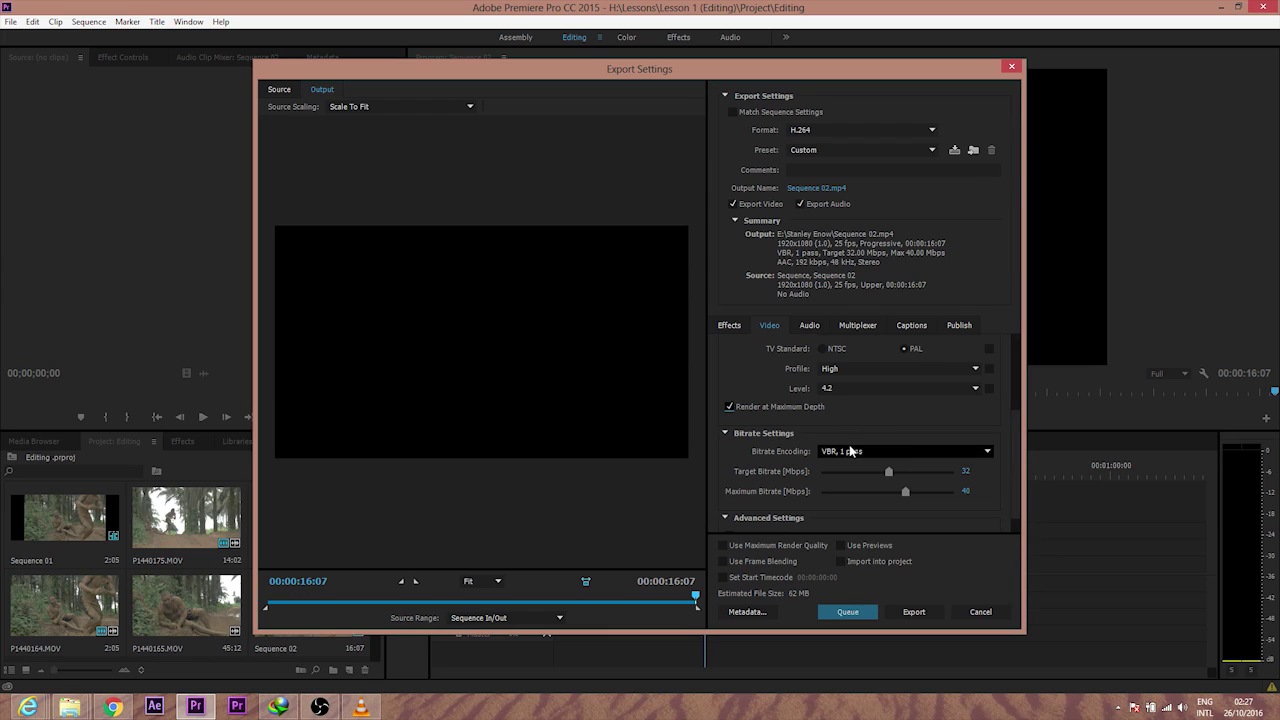
left_click(856, 470)
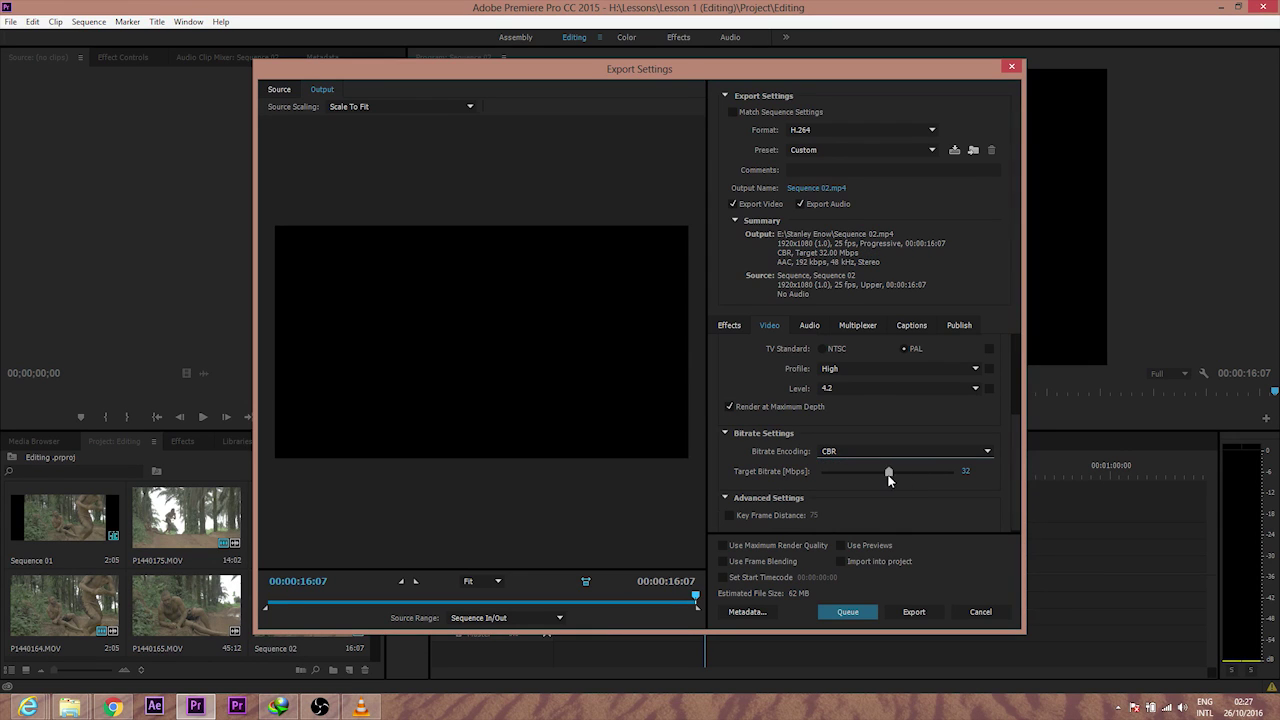
left_click_drag(891, 472, 1067, 487)
left_click(971, 473)
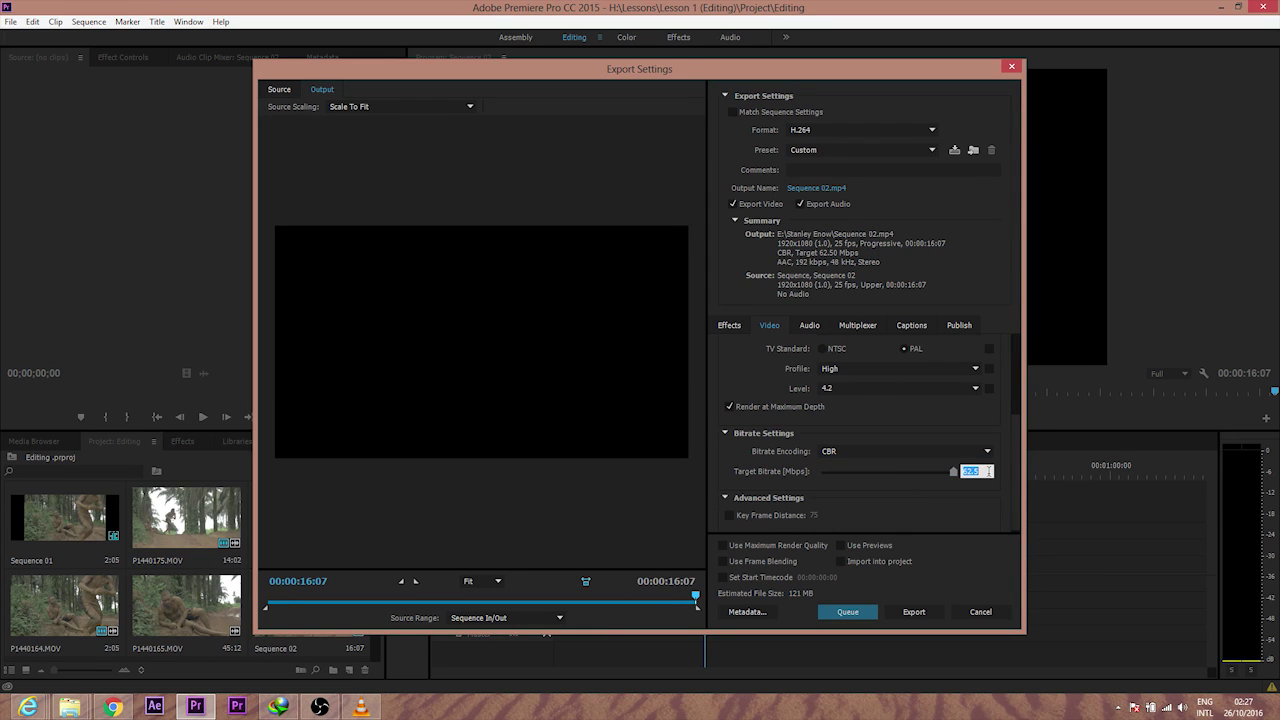
type("50")
key("Return")
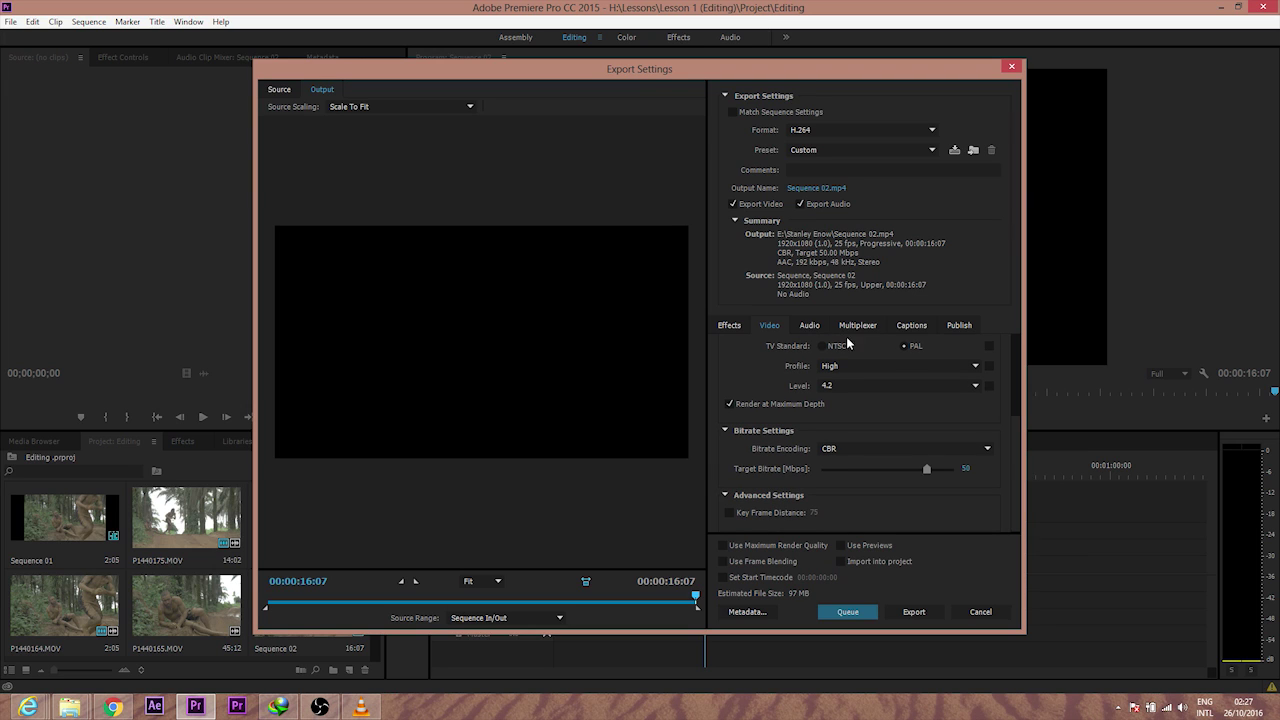
left_click(733, 546)
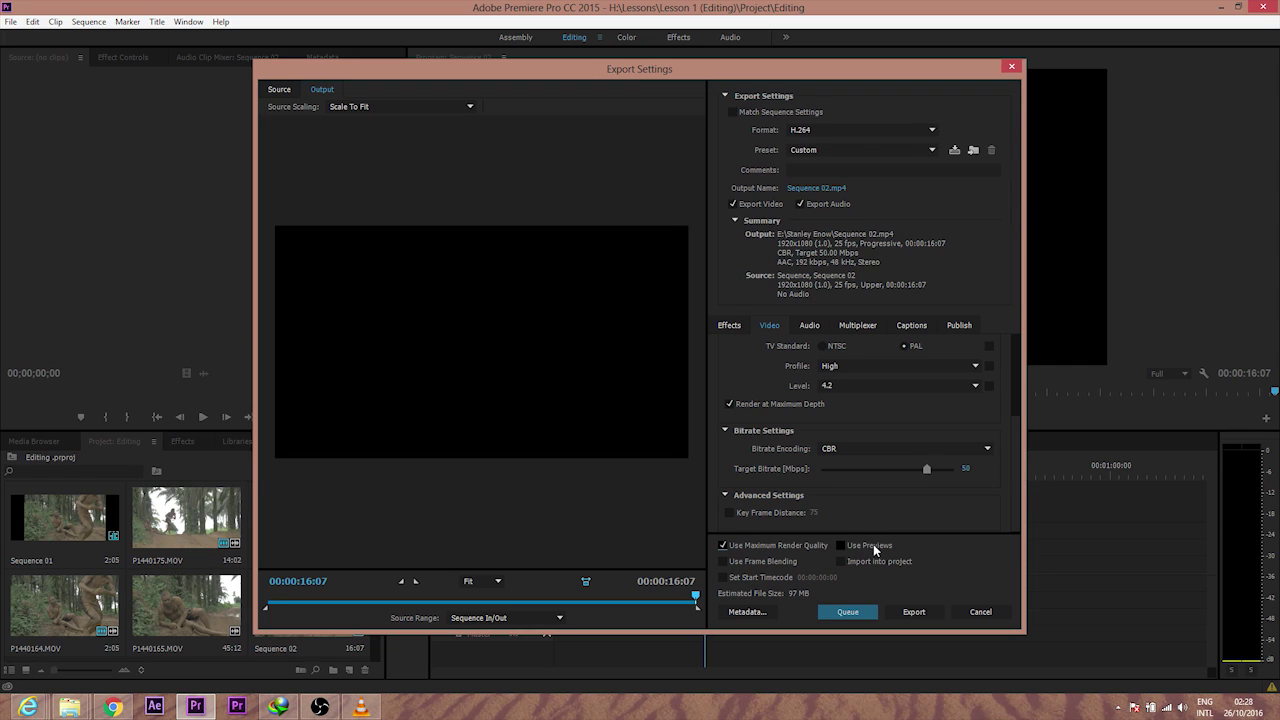
left_click(836, 632)
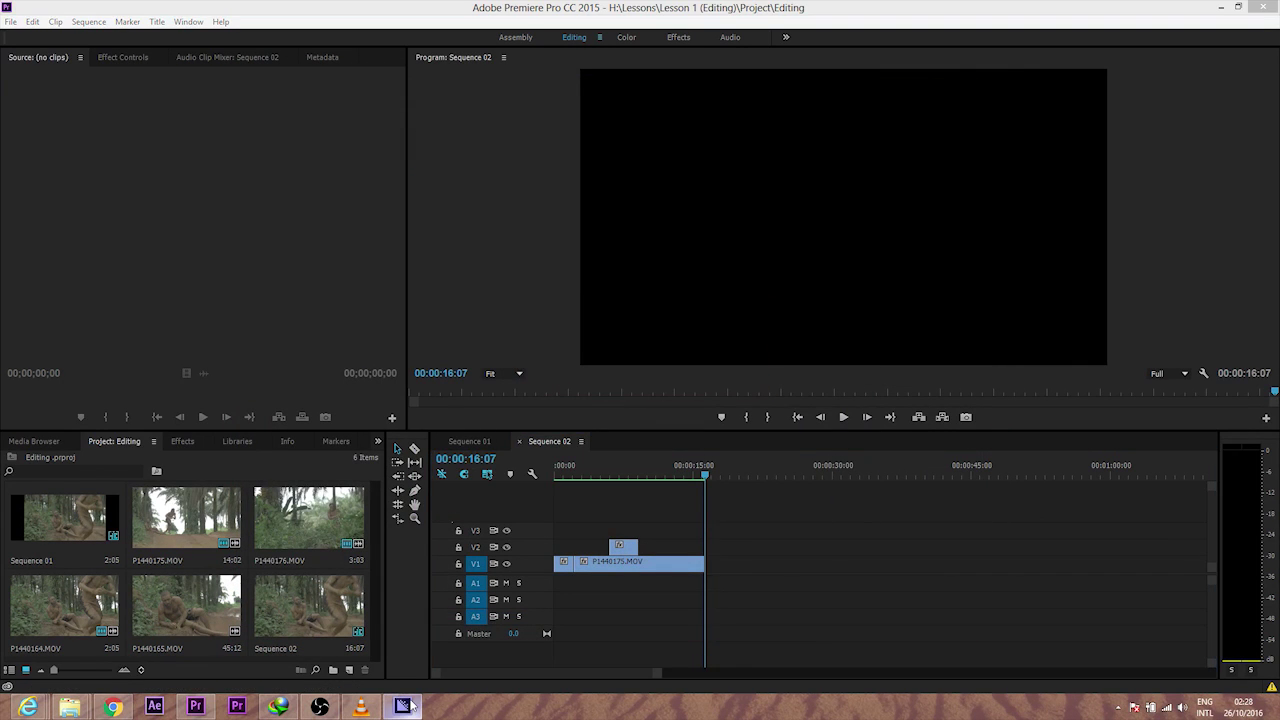
- In Media Encoder, keep Sequence 02.mp4 on the E: drive as output and start the H.264 queue
left_click(405, 706)
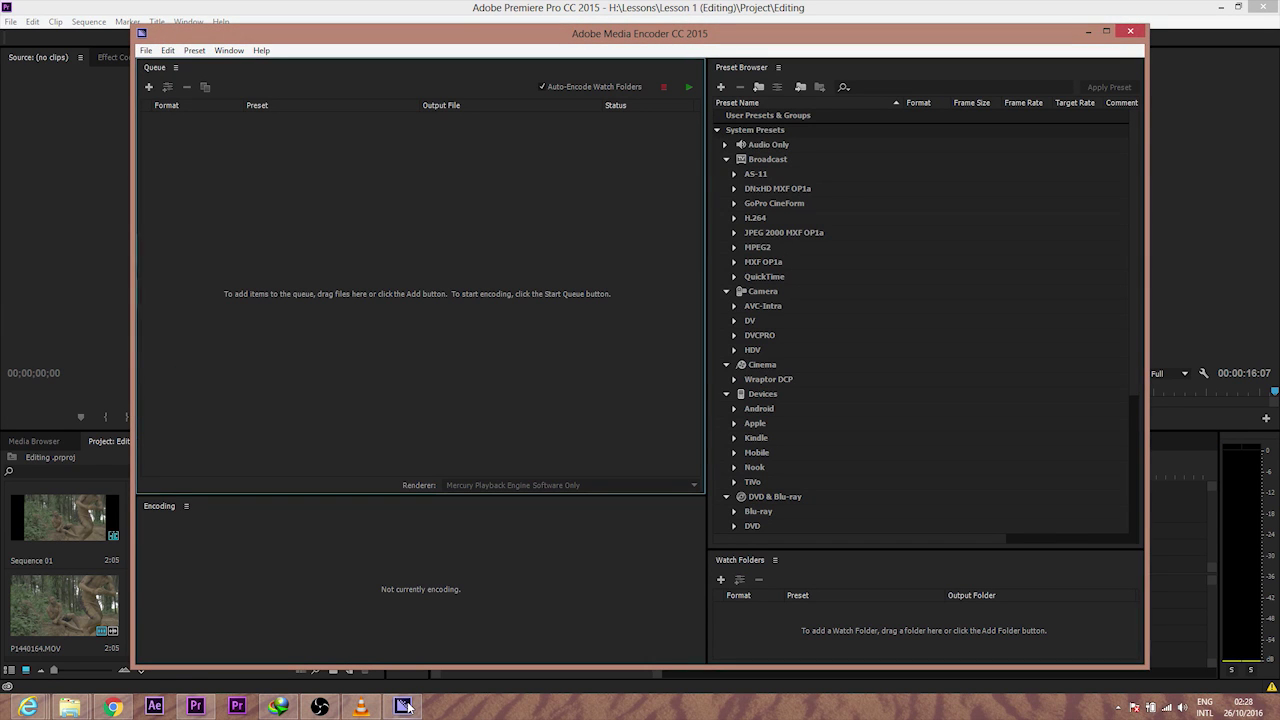
mouse_move(568, 42)
left_mouse_down()
mouse_move(586, 36)
mouse_move(582, 50)
left_mouse_up()
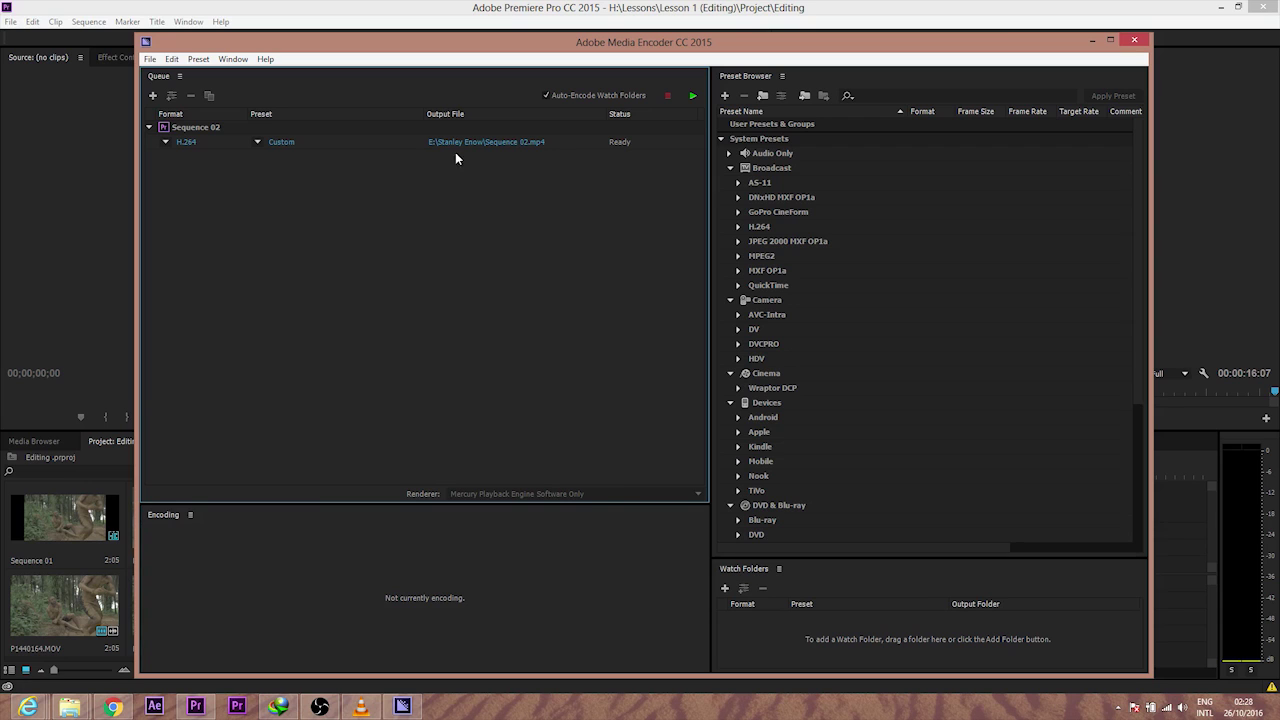
left_click(527, 143)
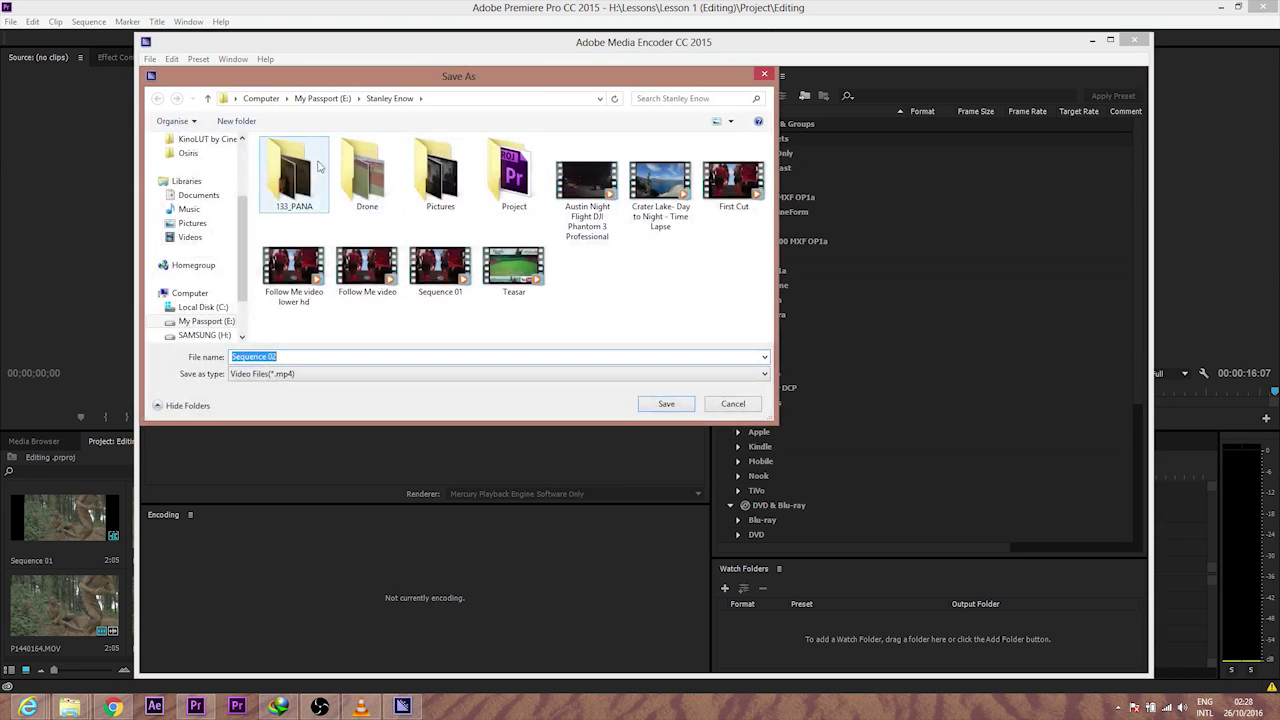
key("Return")
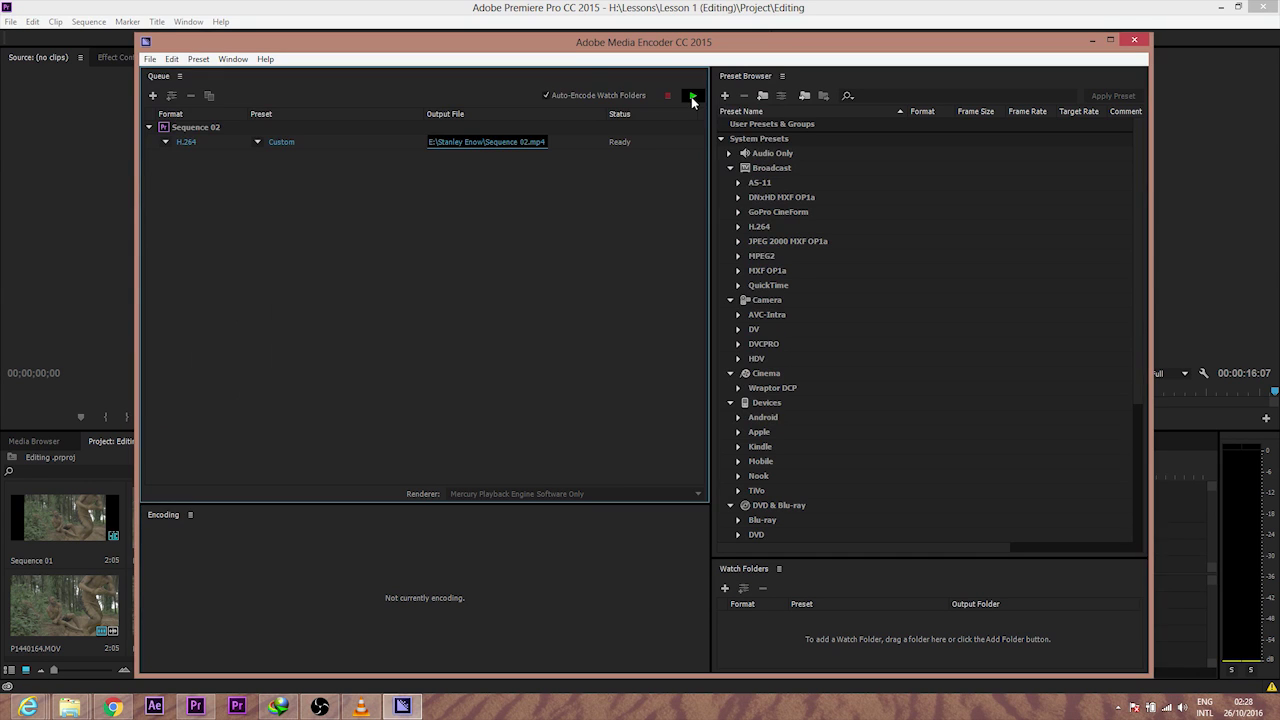
left_click(692, 98)
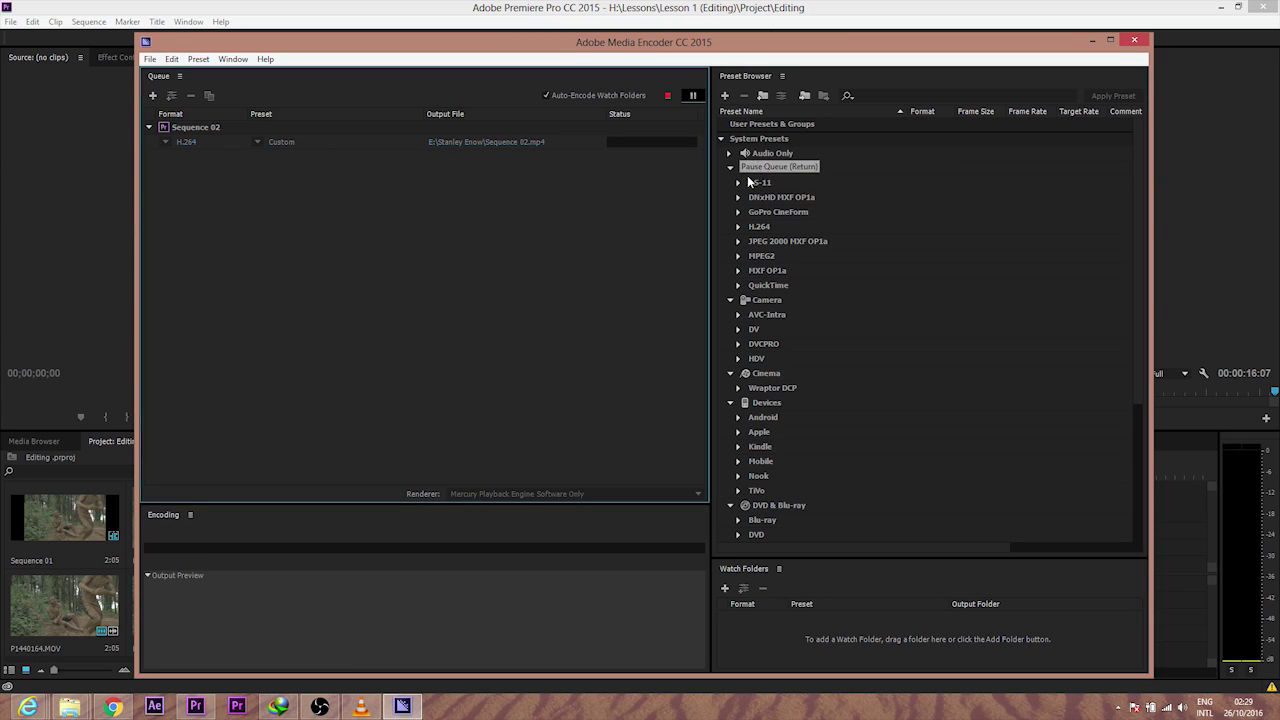